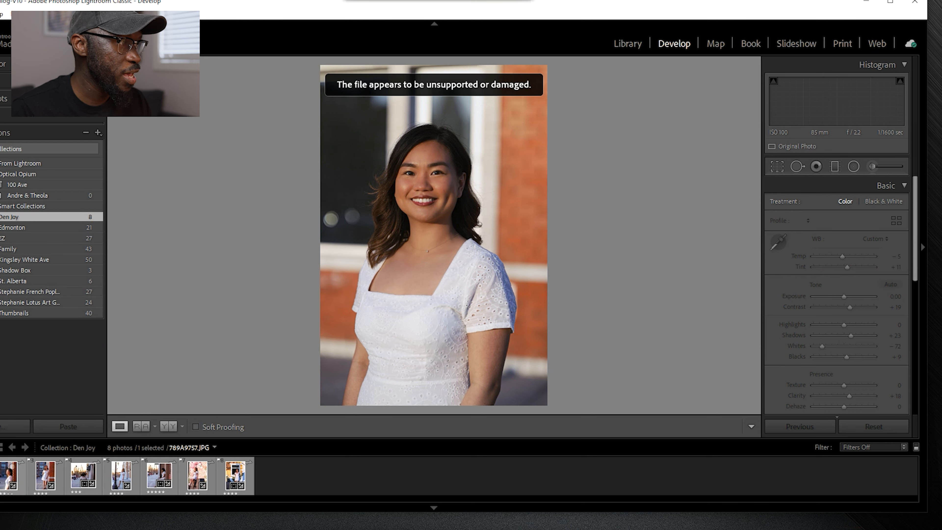
- Preview several edited photos in the current collection, from the close-up portrait to the back-view street shot
click(8, 475)
click(46, 474)
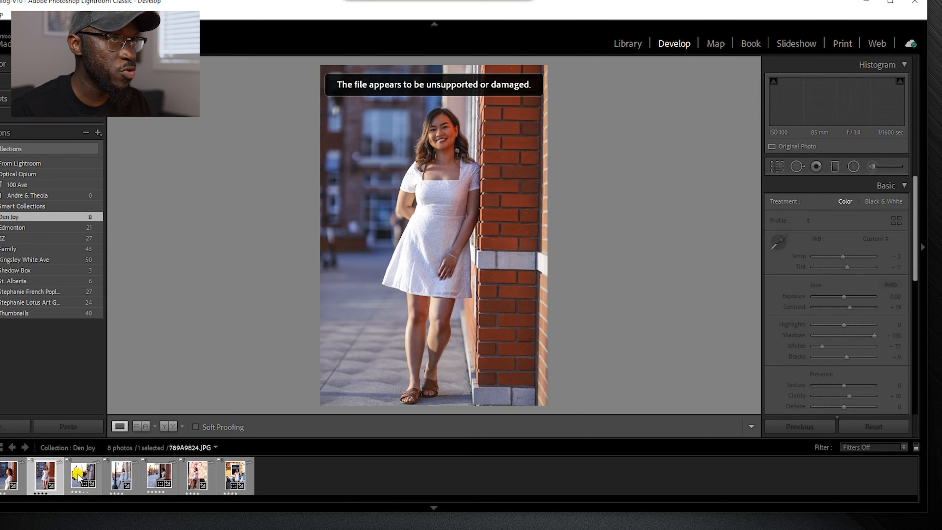
click(85, 476)
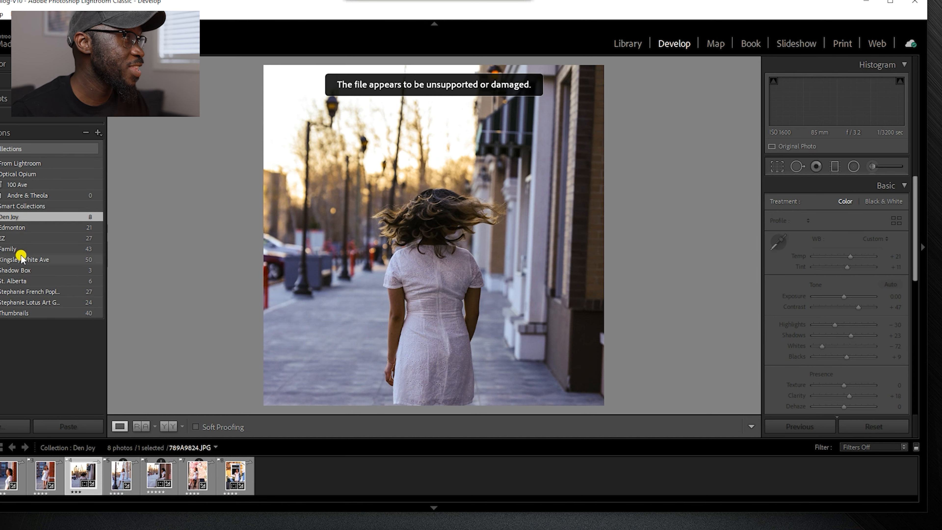
click(15, 475)
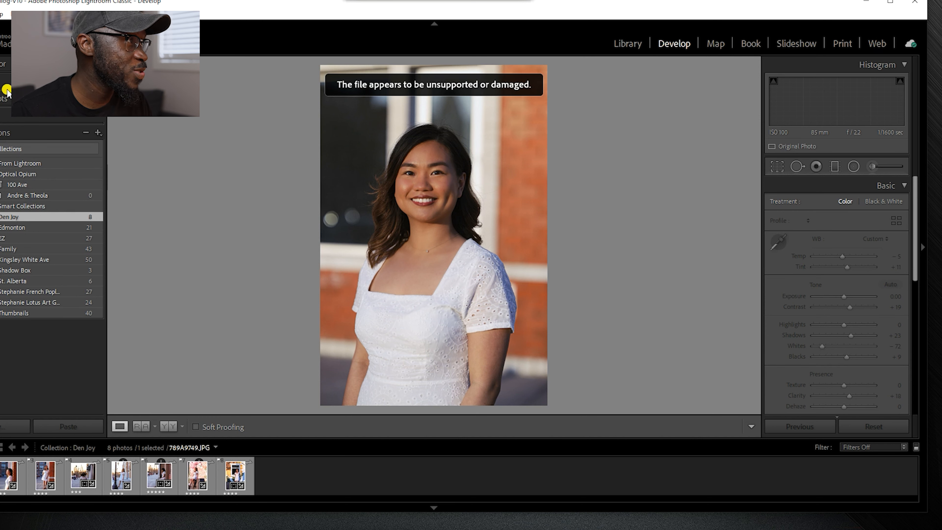
- In the Library's All Photographs, select the white-dress shoot from 789A9723.JPG through 789A9975.JPG
click(625, 45)
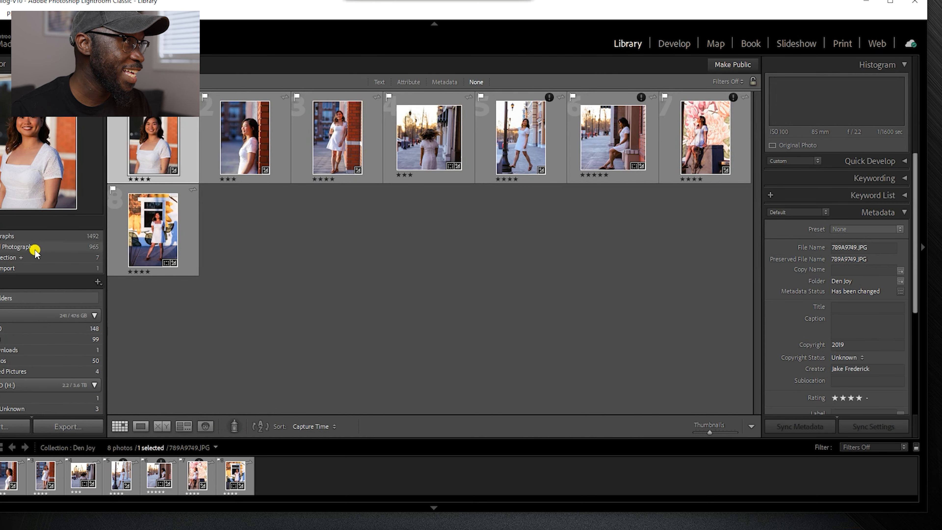
click(36, 238)
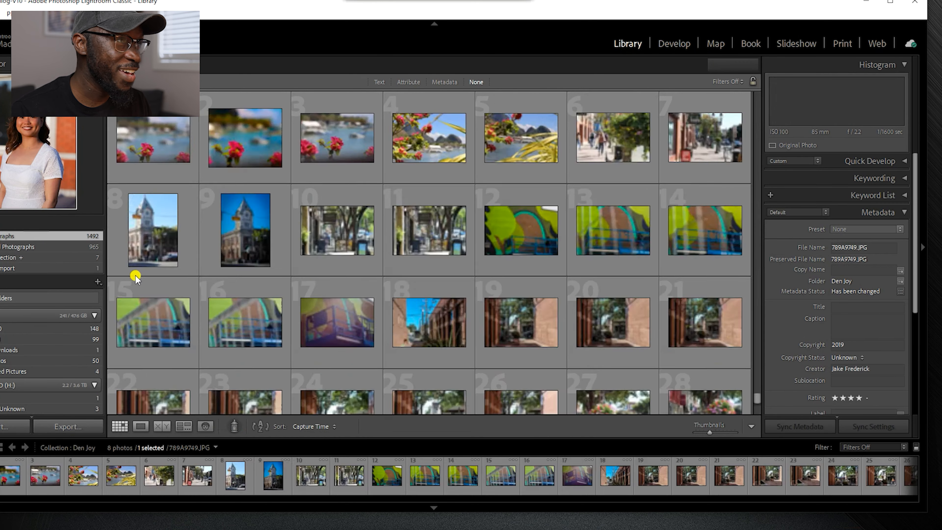
scroll(408, 293, up, 5)
scroll(462, 291, down, 4)
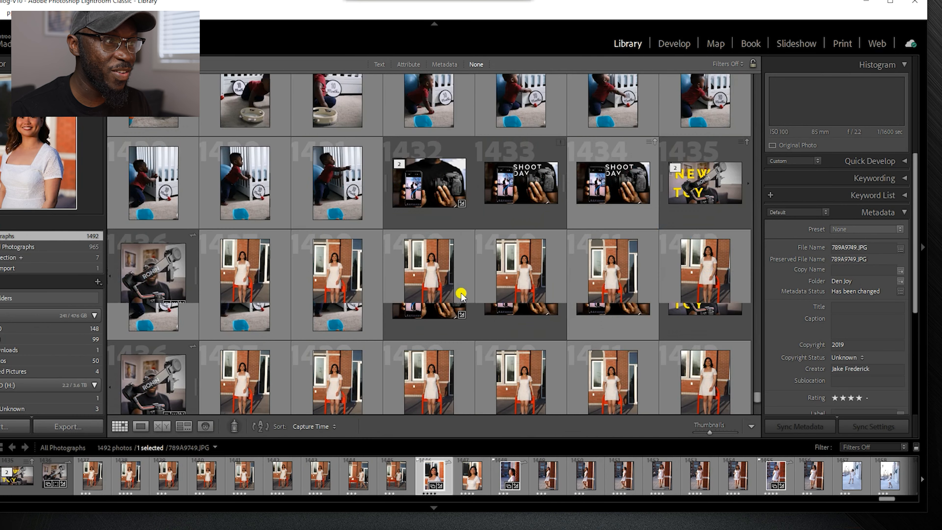
click(232, 159)
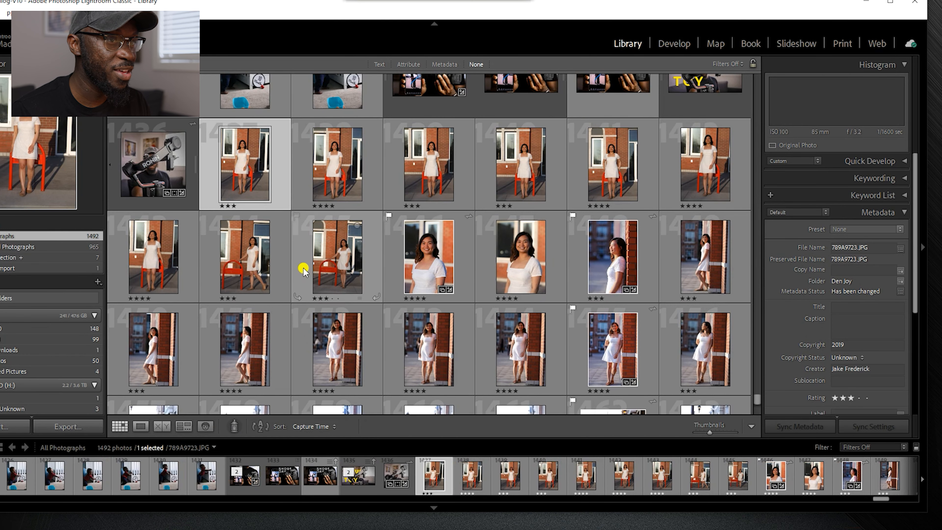
scroll(342, 309, down, 3)
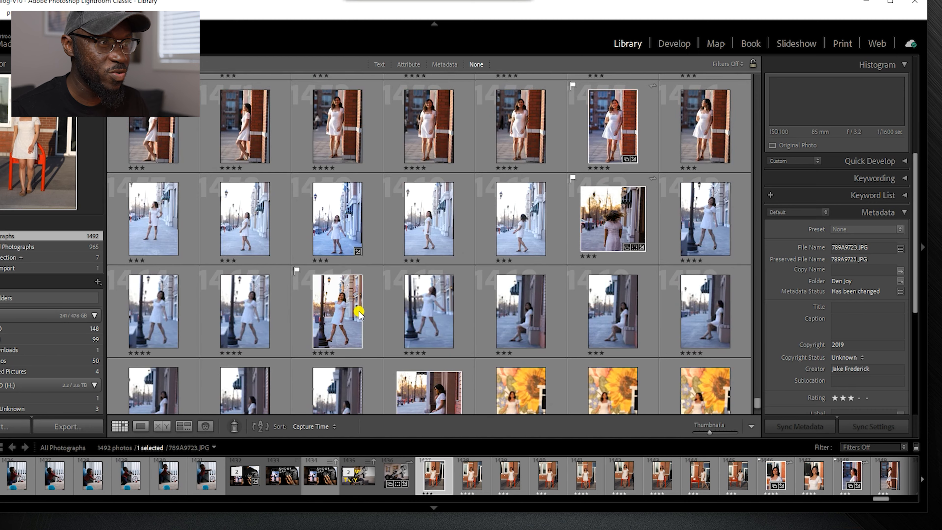
scroll(358, 312, down, 5)
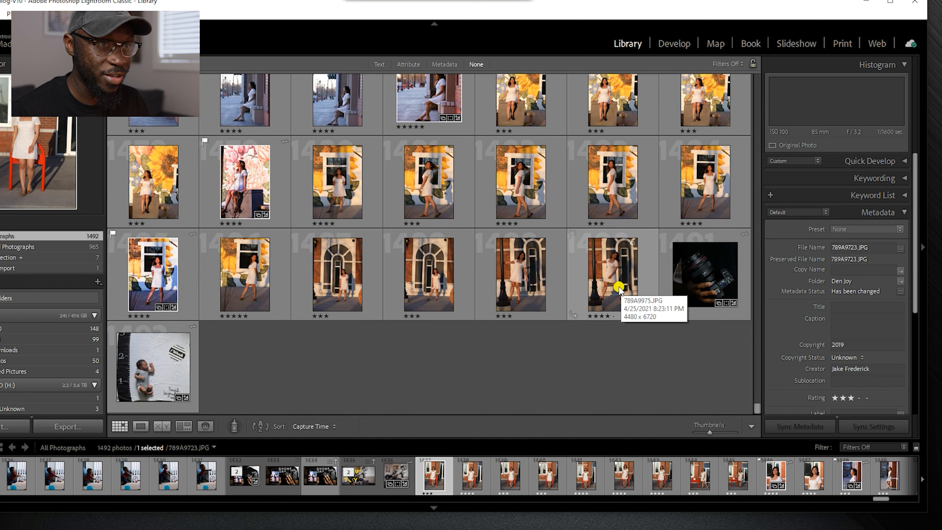
shift+click(645, 287)
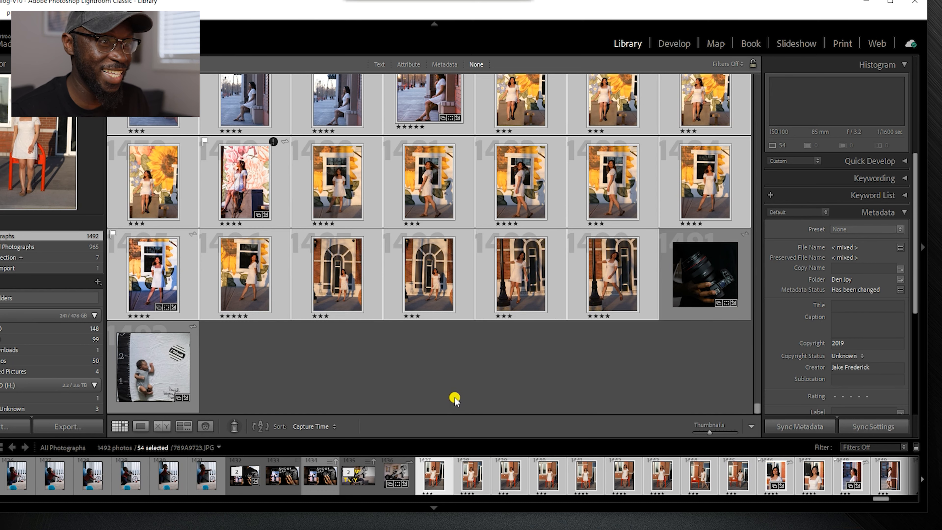
- Add the selected shoot photos to the collection listed just above Edmonton and open that collection in Develop
scroll(453, 386, up, 10)
key(d)
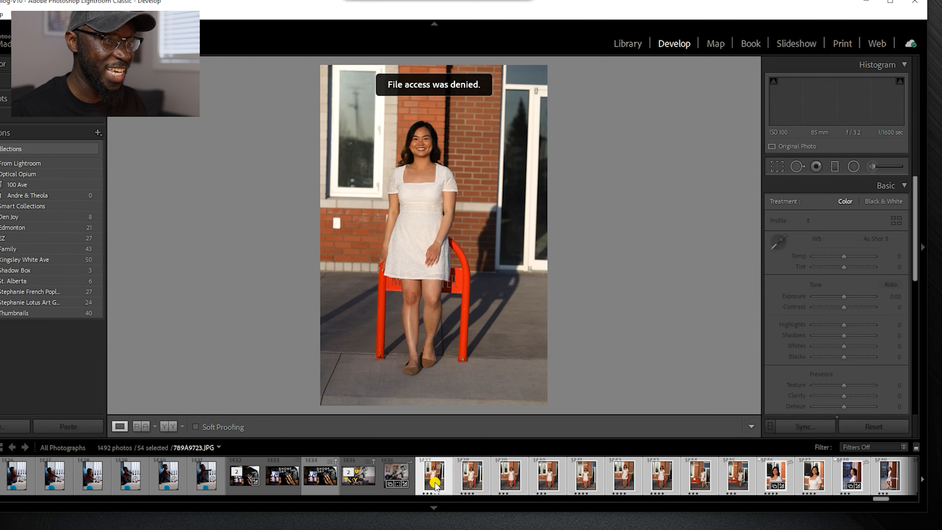
drag(432, 482, 41, 217)
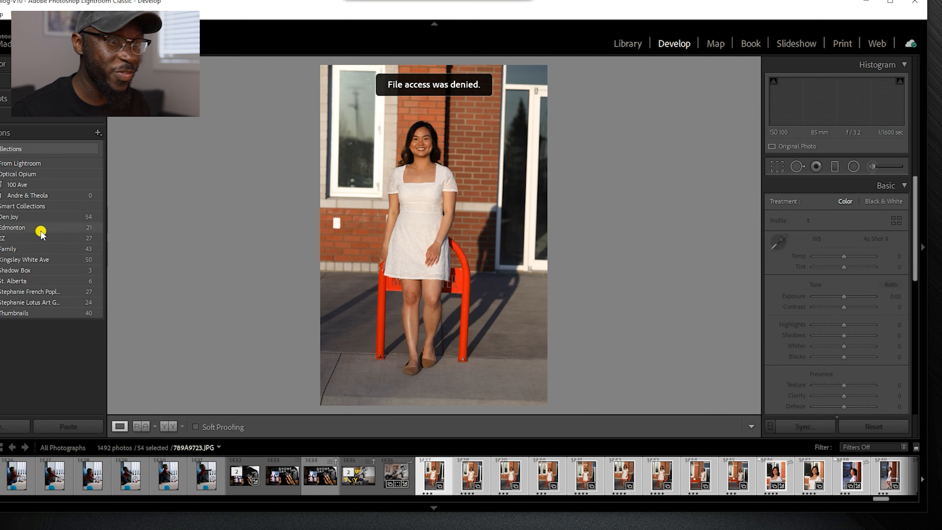
click(17, 217)
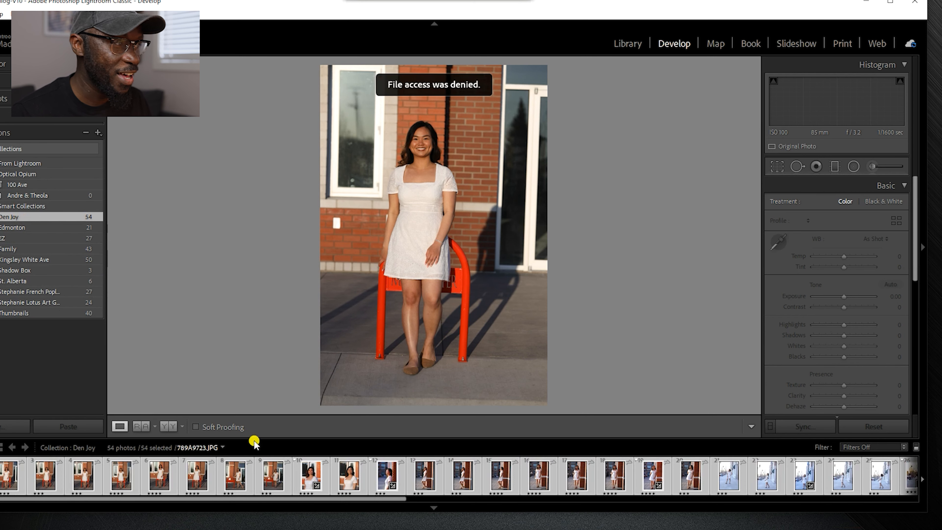
- Look through the collection's filmstrip and preview the unedited and edited shots by the red bike rack and brick pillar
scroll(57, 505, down, 3)
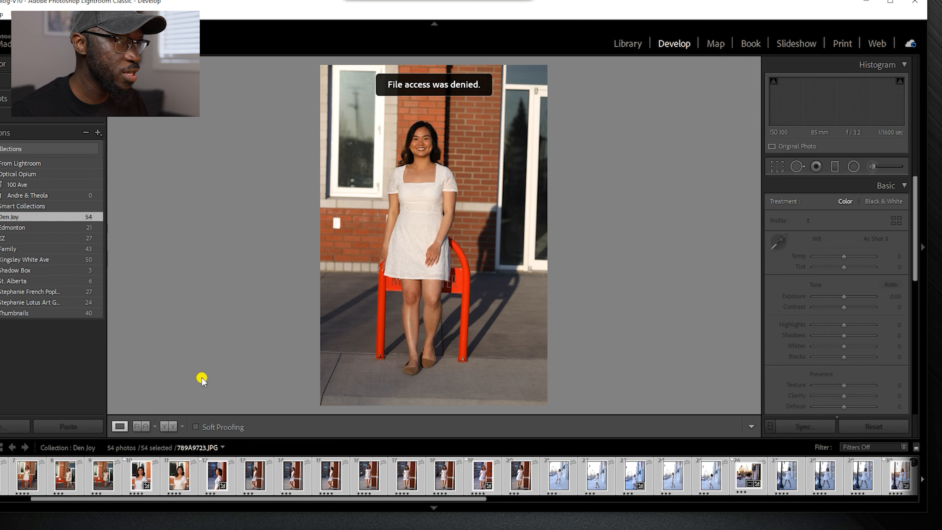
scroll(181, 465, down, 10)
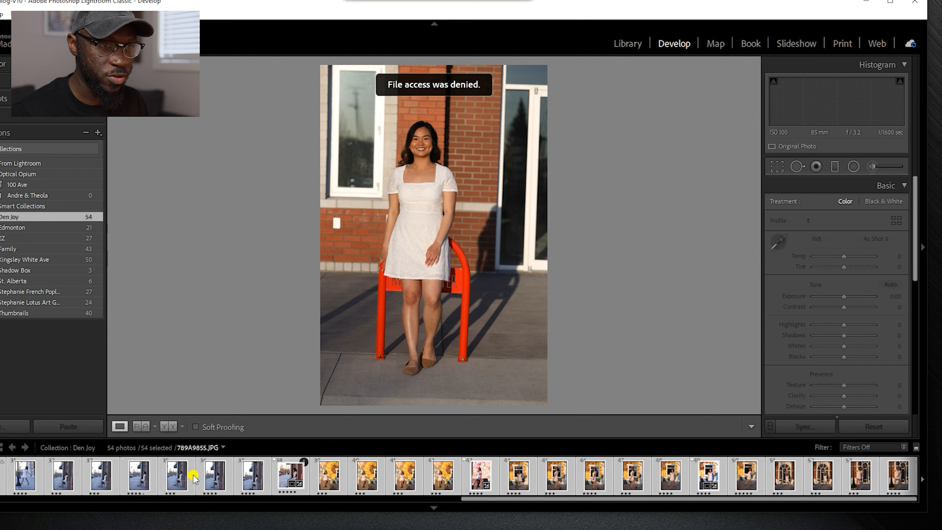
scroll(193, 478, up, 10)
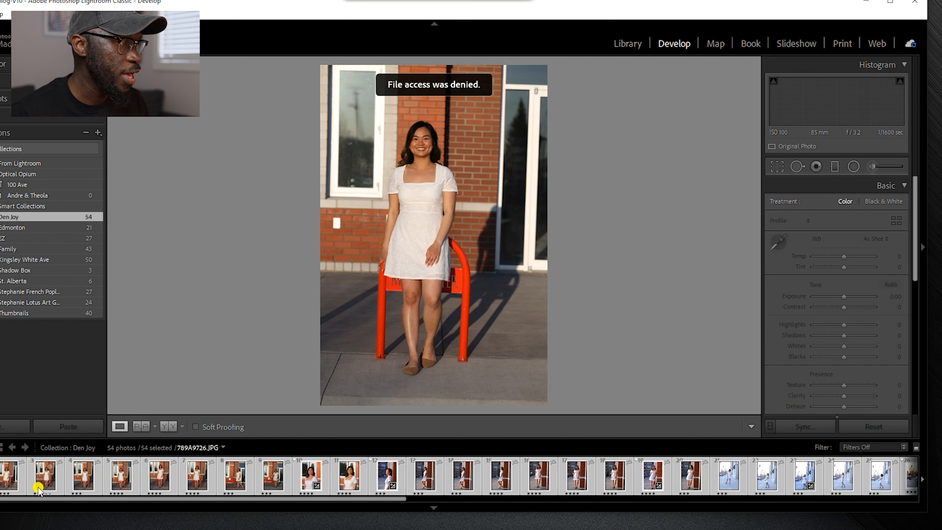
click(263, 448)
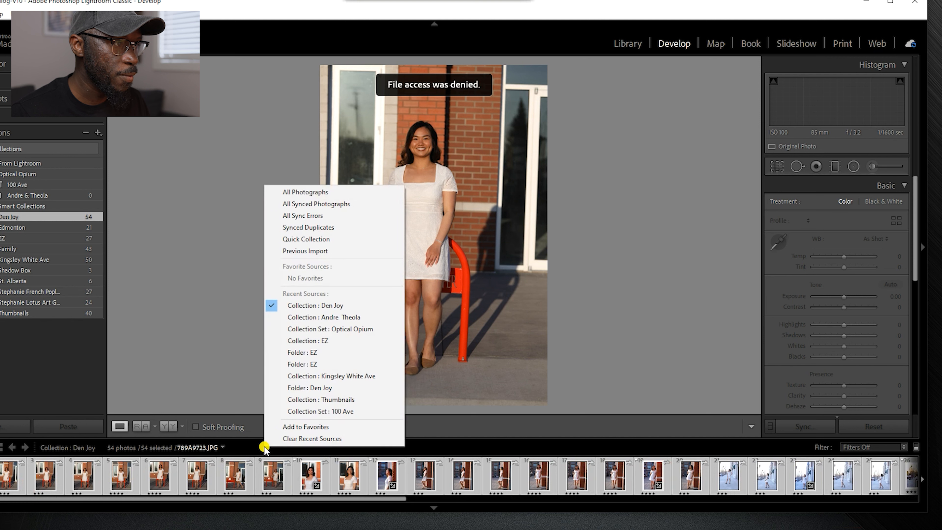
click(230, 471)
click(271, 480)
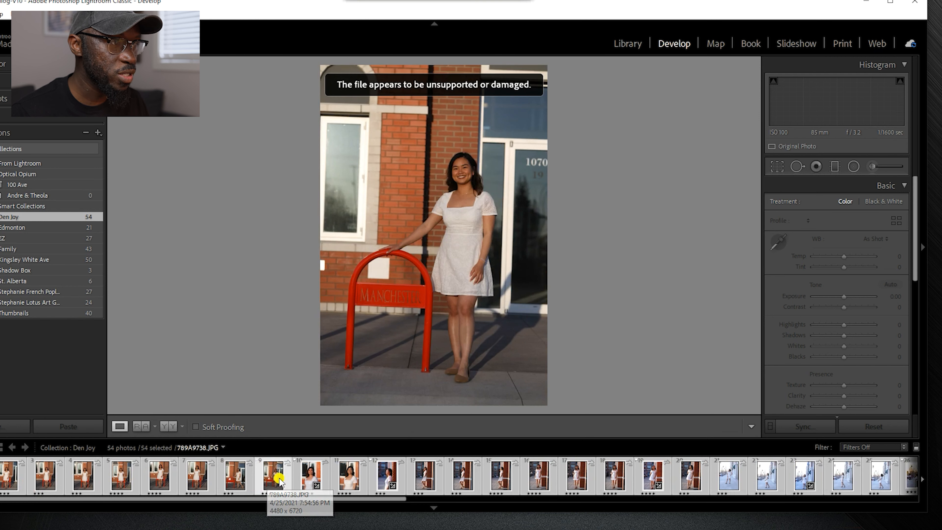
click(308, 479)
click(341, 482)
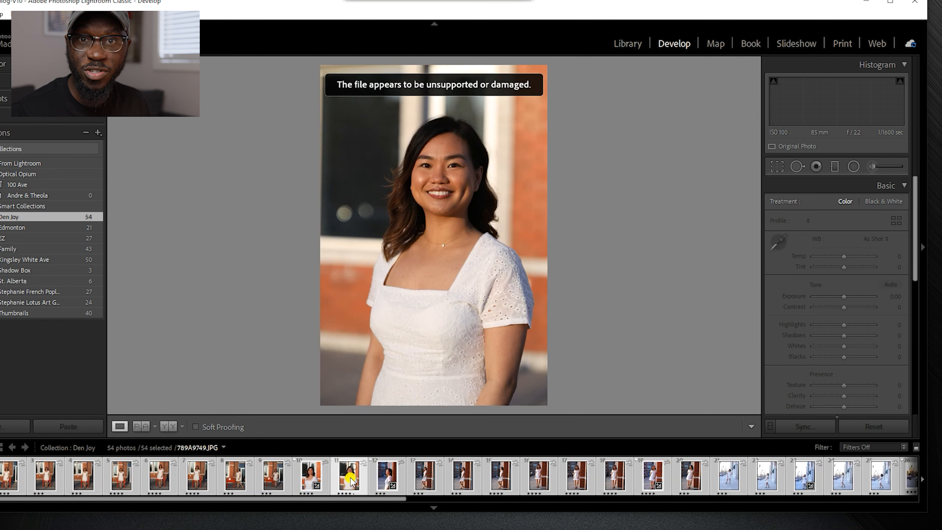
click(385, 478)
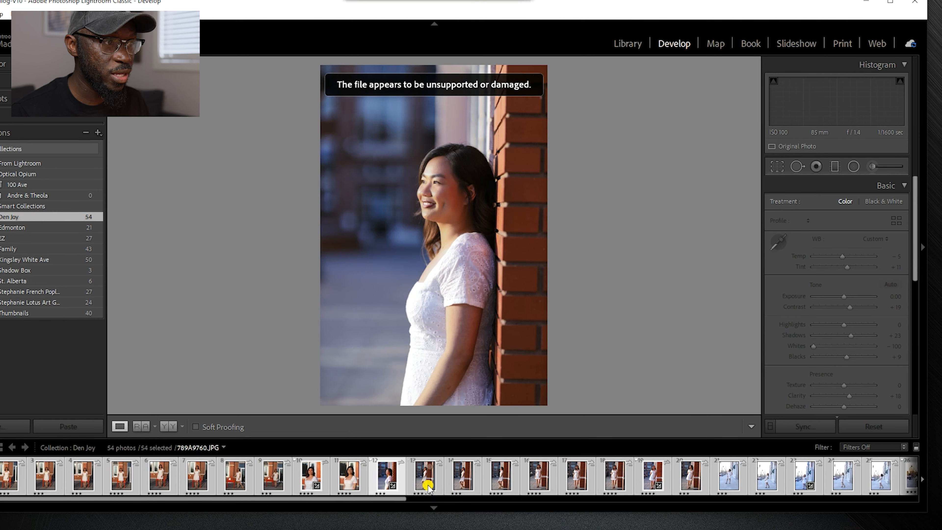
click(427, 482)
click(460, 482)
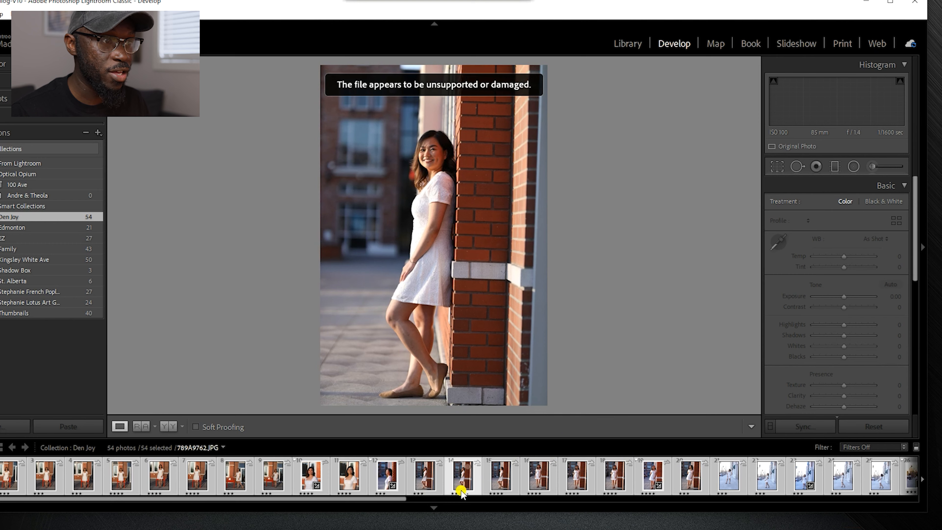
click(426, 482)
click(489, 480)
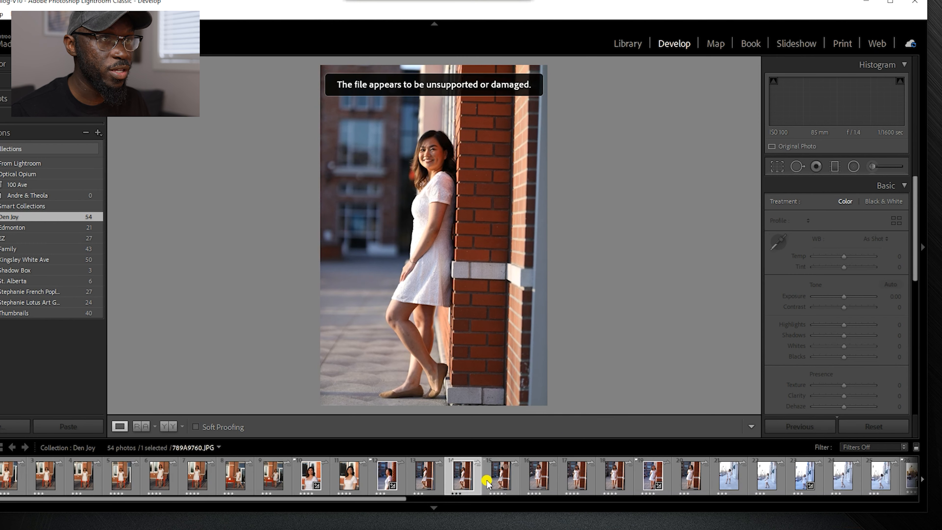
- Browse further along the filmstrip and view the edited five-star photo of the woman sitting against the pillar
scroll(586, 482, down, 3)
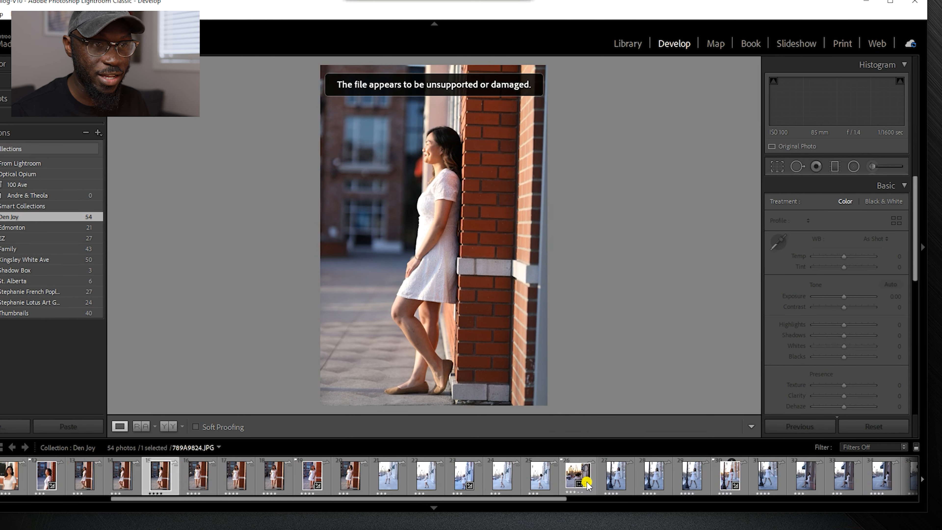
scroll(586, 482, down, 4)
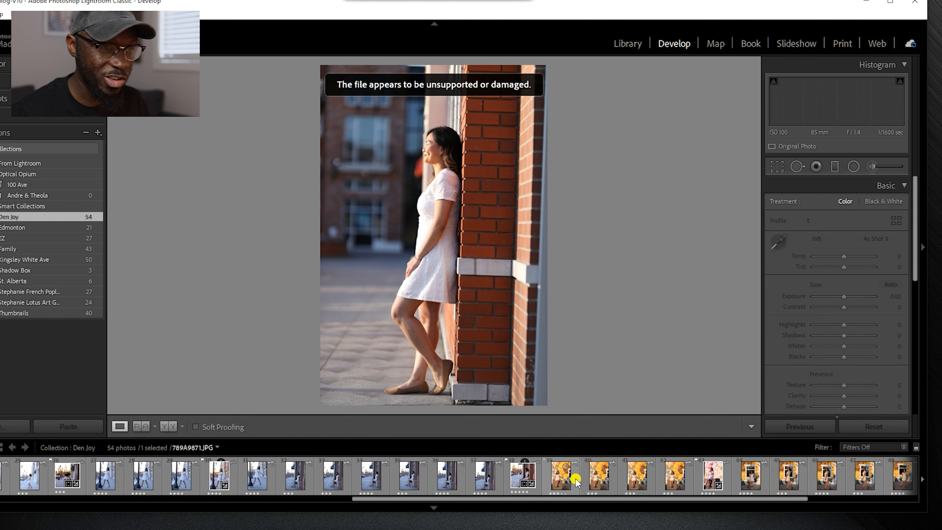
click(599, 482)
scroll(601, 487, down, 5)
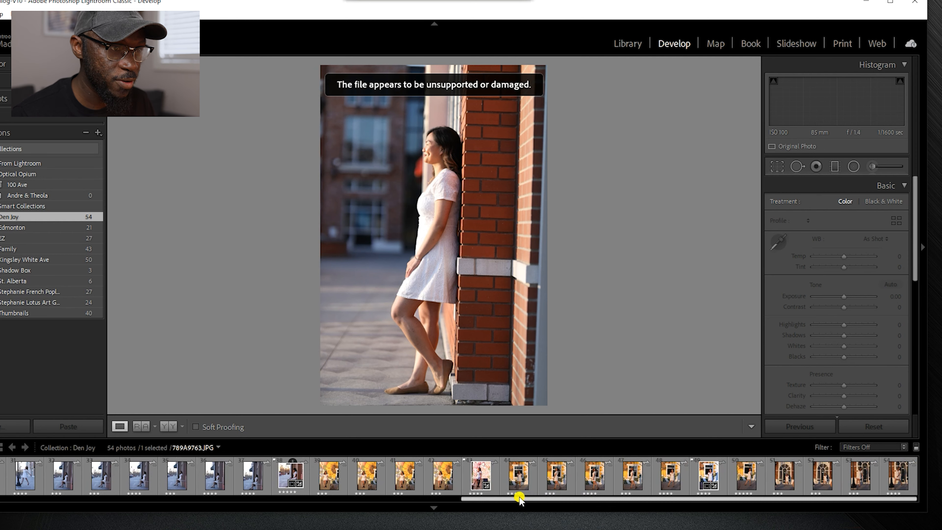
click(279, 470)
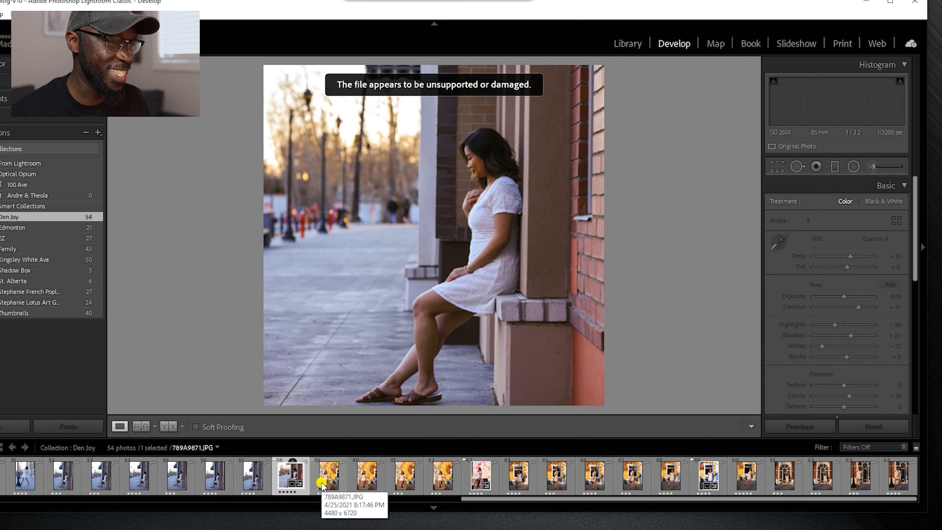
- Compare the unedited seated shots in front of the sunflower mural with each other and the neighbouring edited mural photo
click(334, 479)
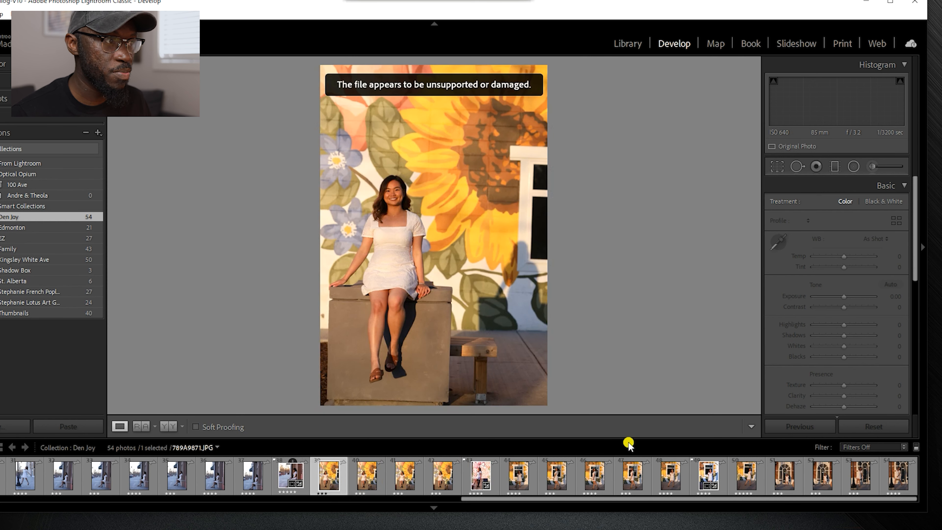
click(368, 481)
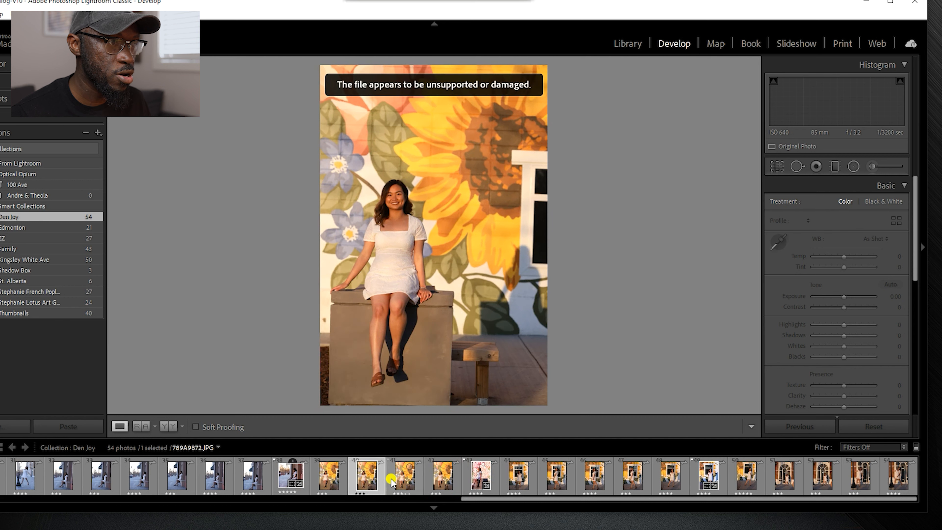
click(403, 480)
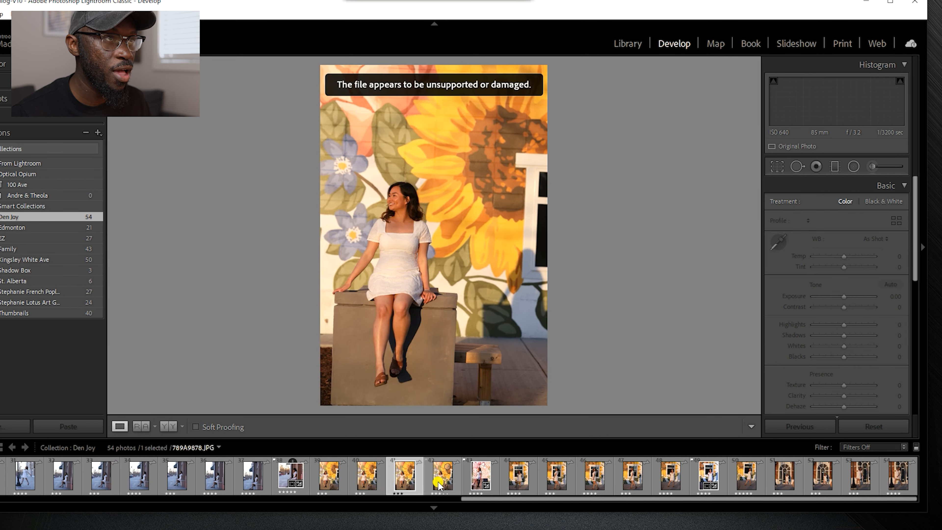
click(441, 482)
click(485, 484)
click(443, 482)
click(406, 482)
click(368, 482)
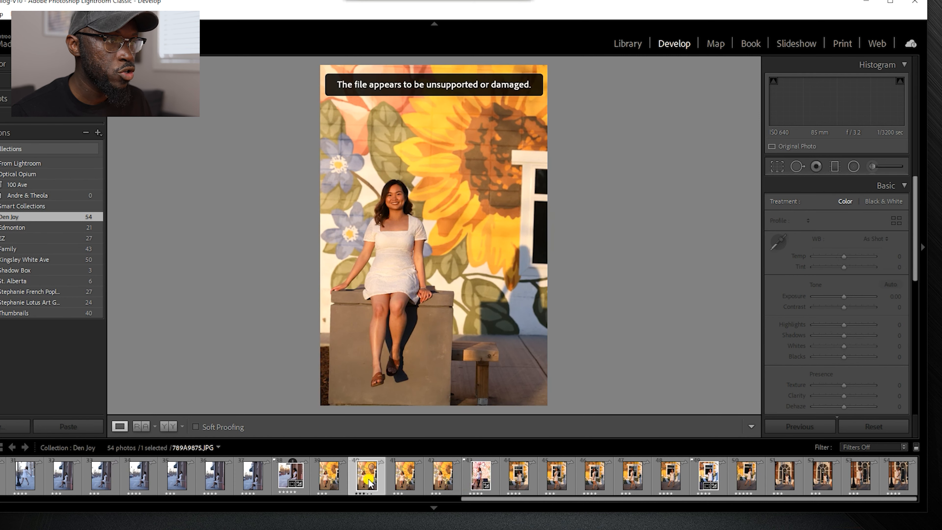
click(323, 482)
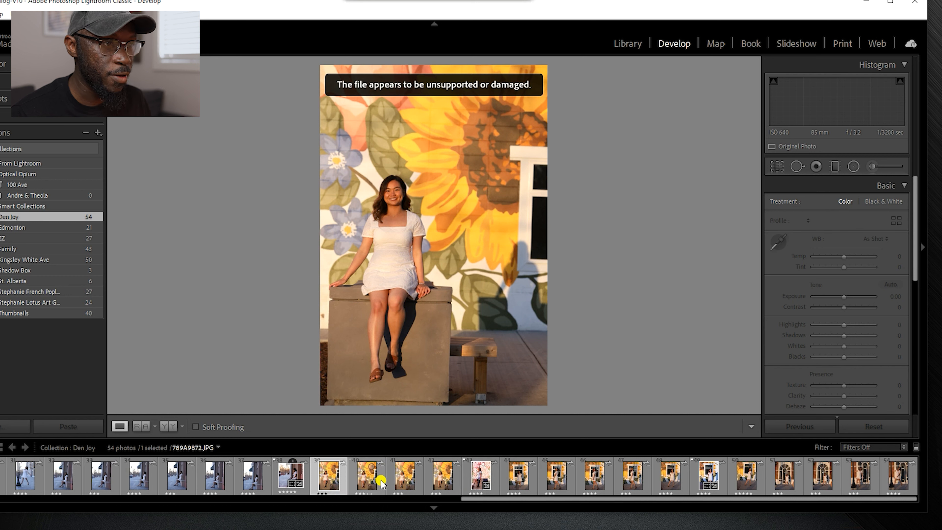
- View the edited pink-flower mural photo, try Reference View, and return to the unedited sunflower mural shots
click(477, 477)
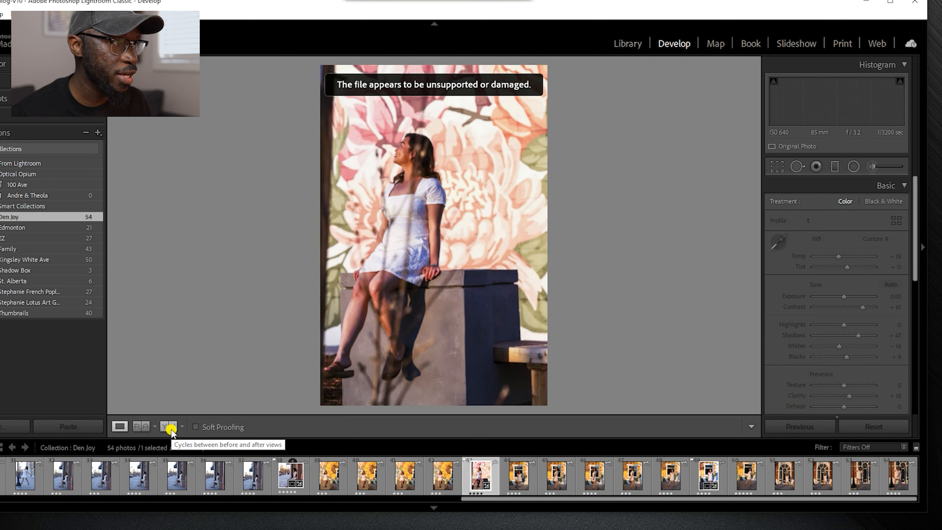
click(142, 425)
click(375, 482)
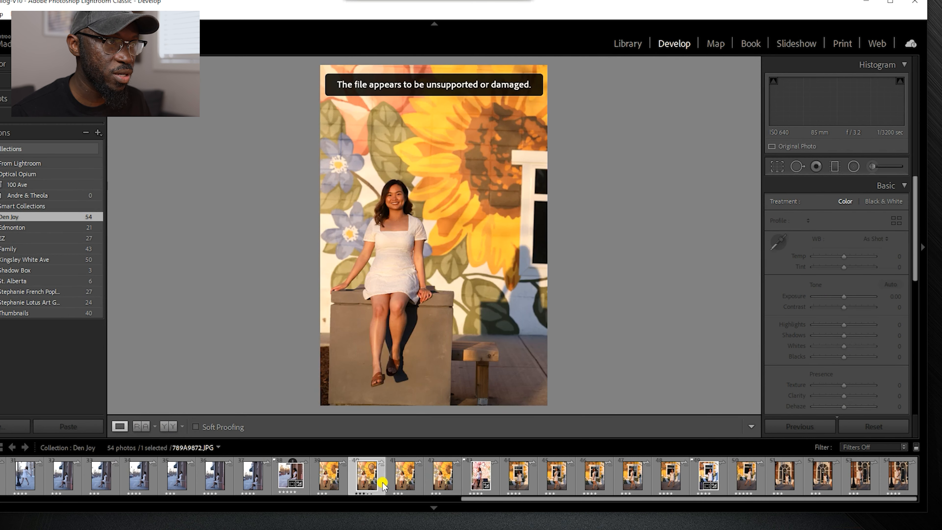
click(417, 478)
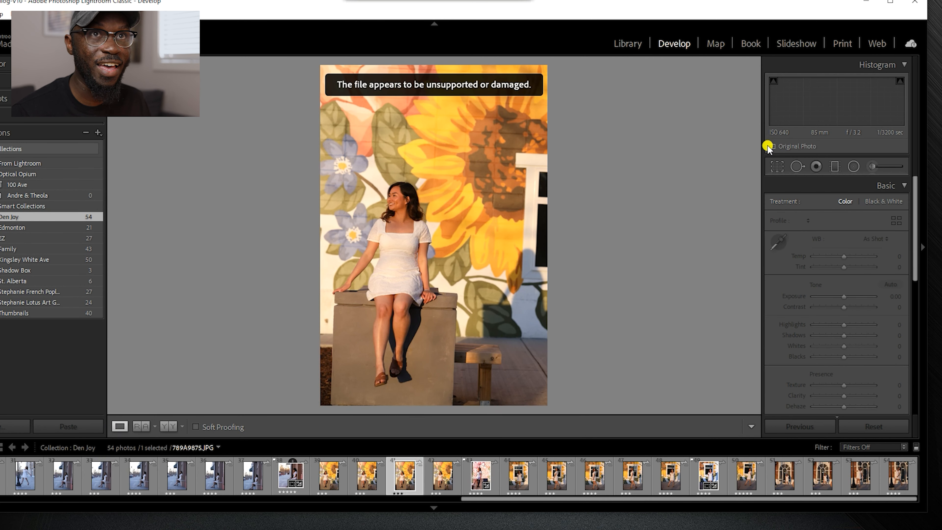
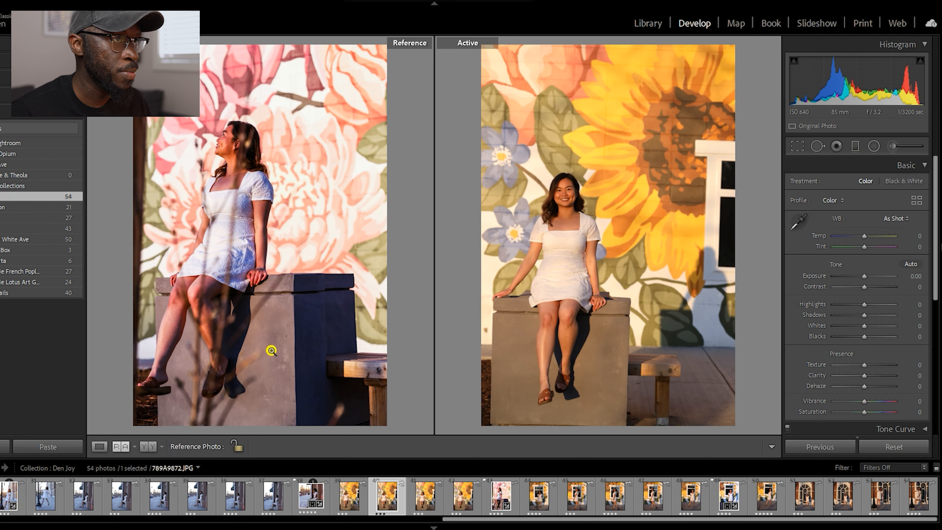
- Copy all develop settings except Local Adjustments from the edited pink-flower mural photo, viewed on its own without the reference comparison
click(98, 447)
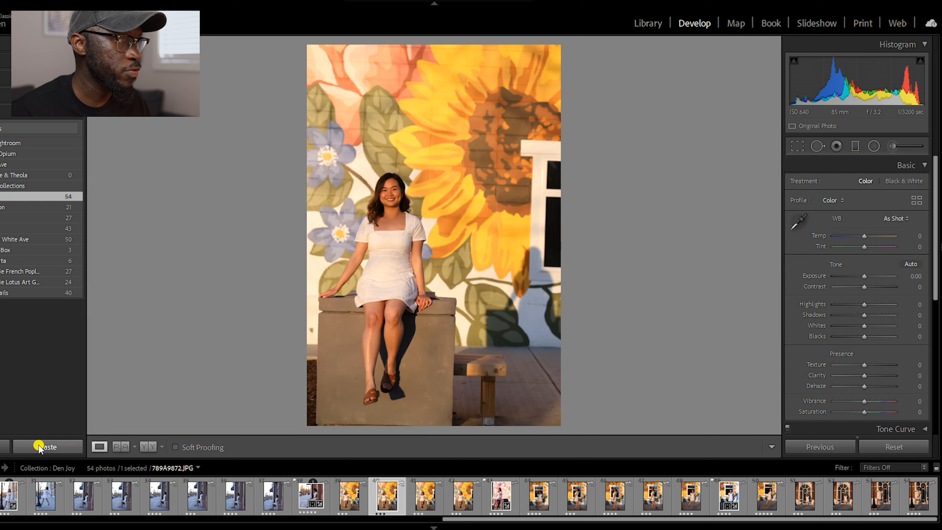
click(493, 495)
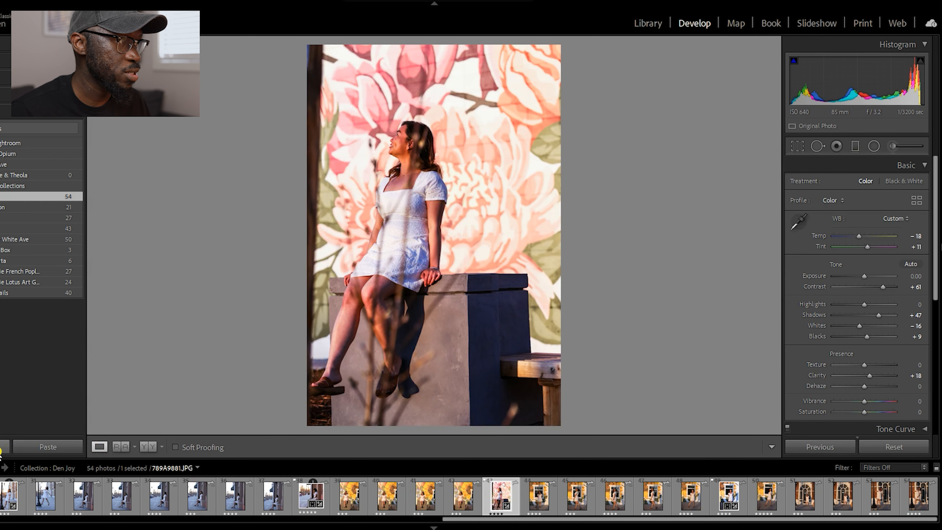
click(5, 447)
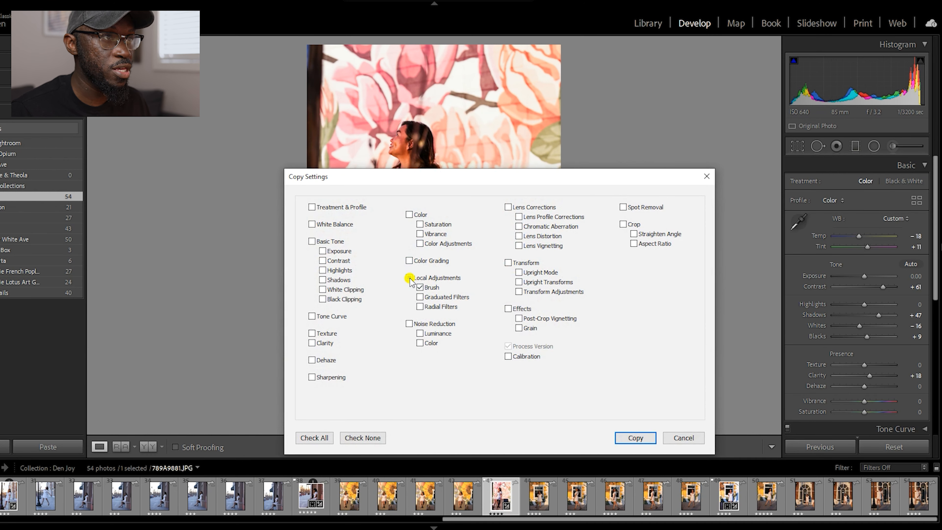
click(313, 438)
click(409, 262)
click(408, 278)
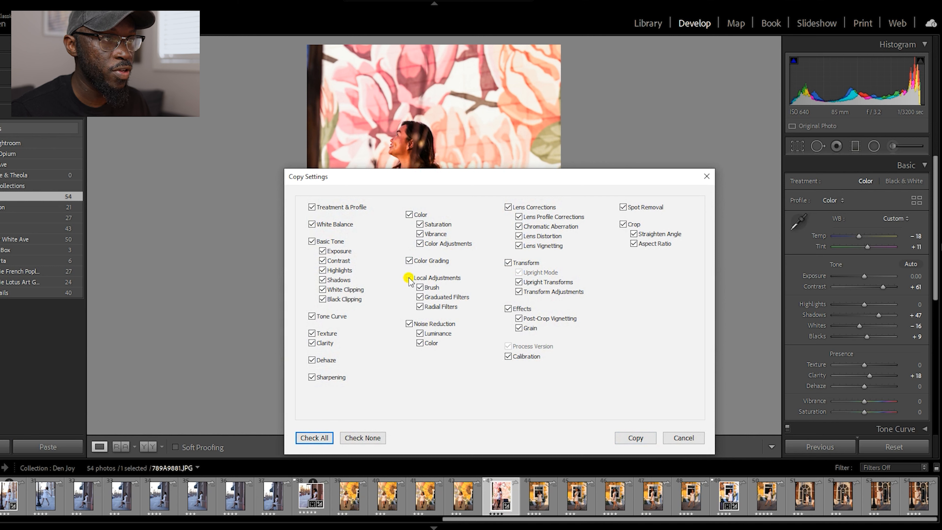
click(409, 278)
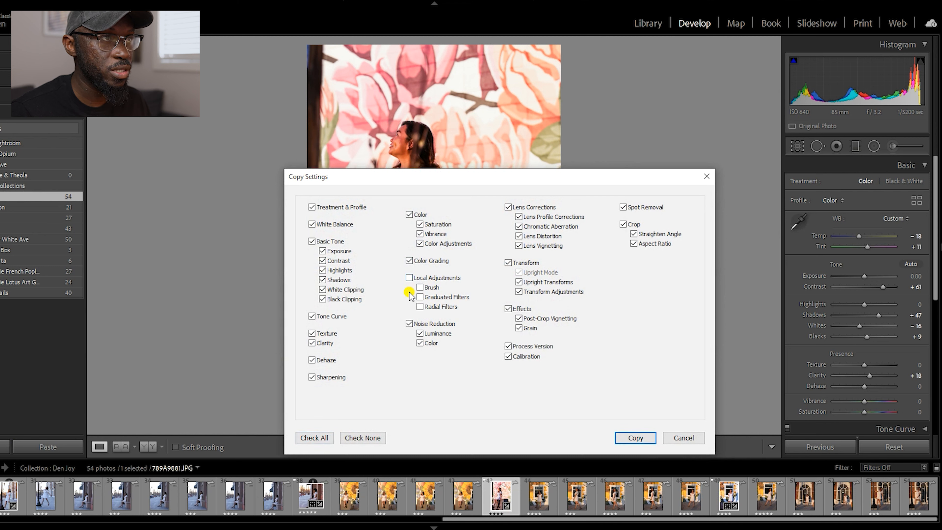
drag(635, 179, 616, 335)
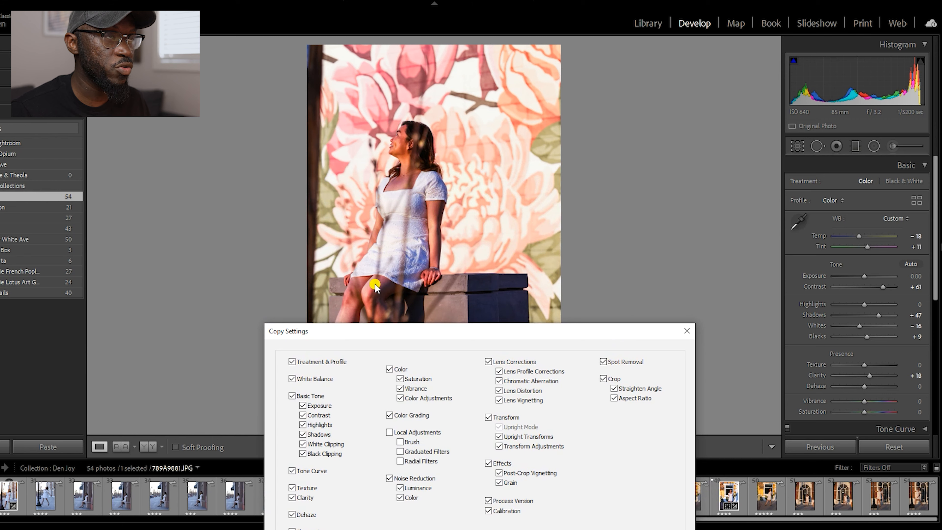
drag(501, 330, 466, 87)
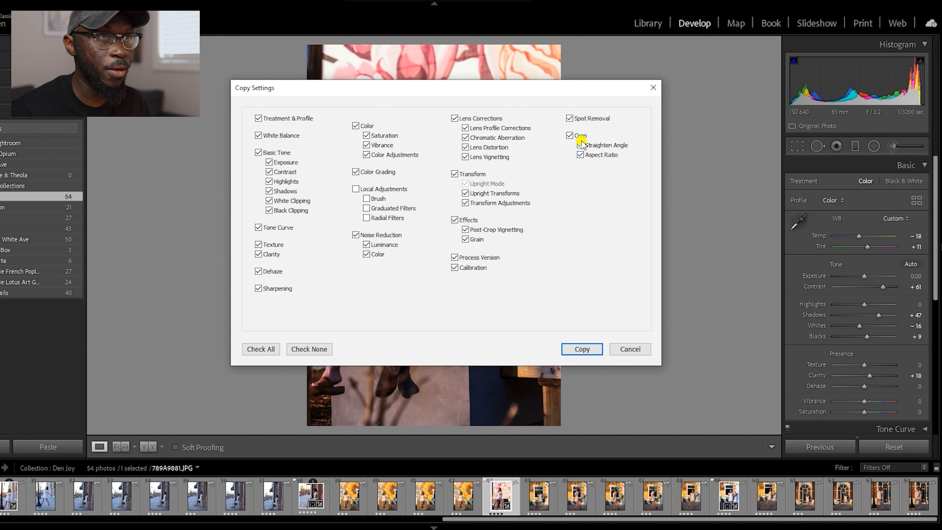
click(578, 347)
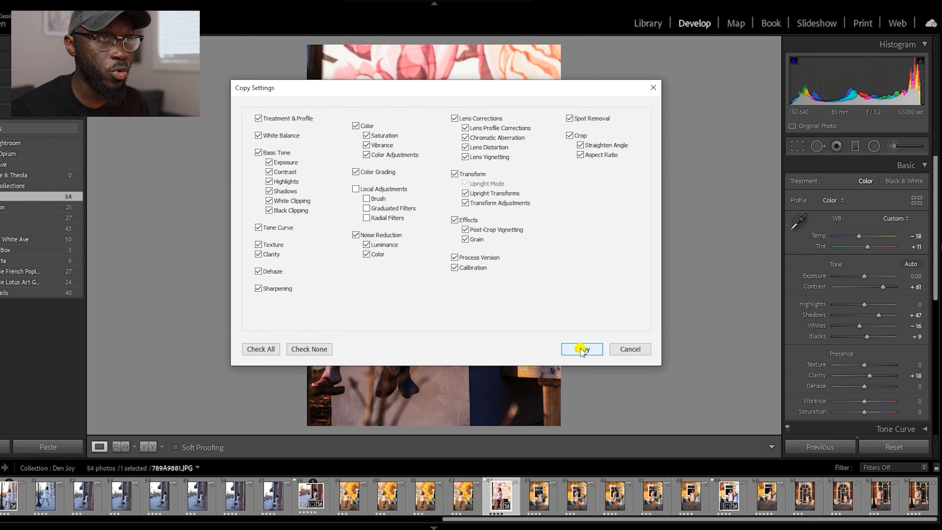
click(579, 155)
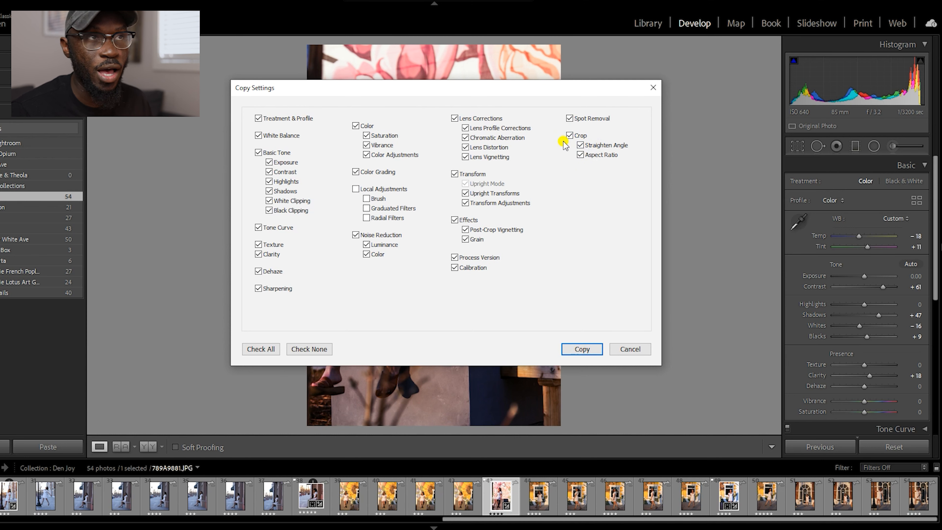
click(585, 349)
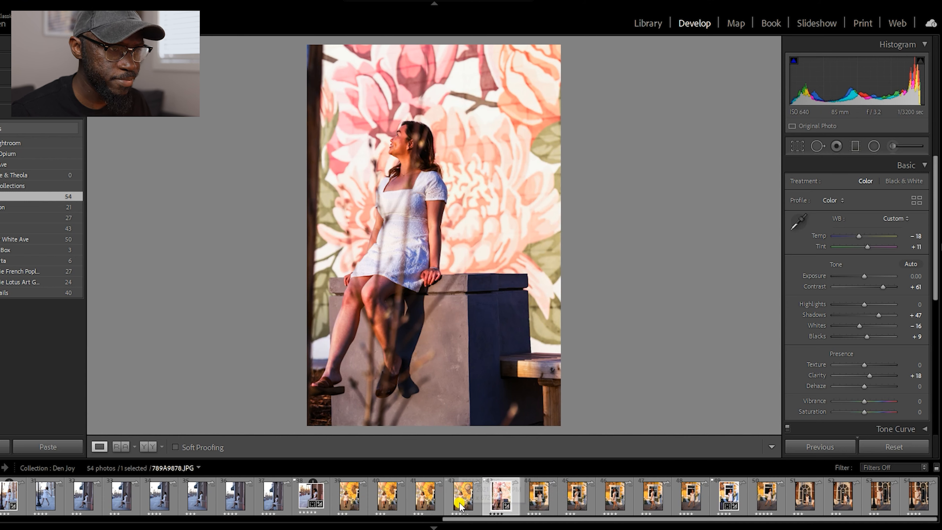
- Try the copied settings on the unedited sunflower mural photo 789A9872.JPG and undo the paste
click(392, 505)
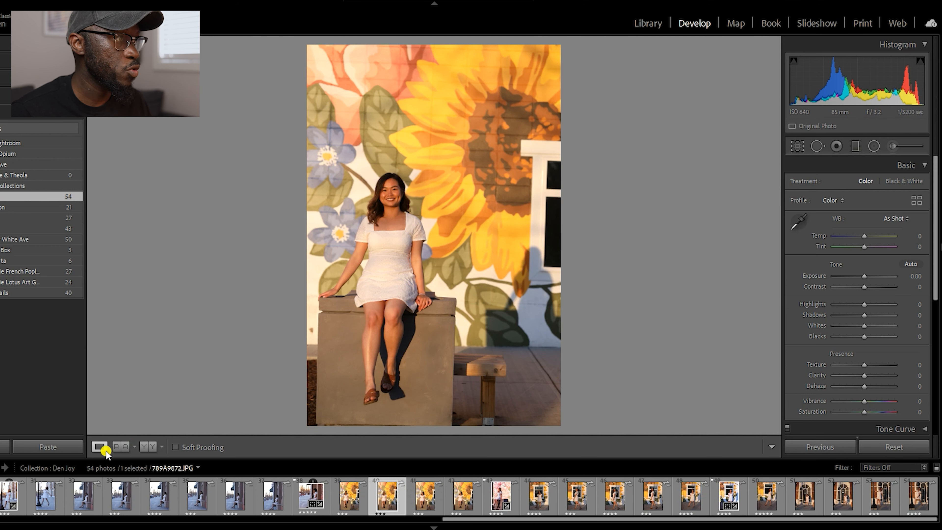
click(46, 446)
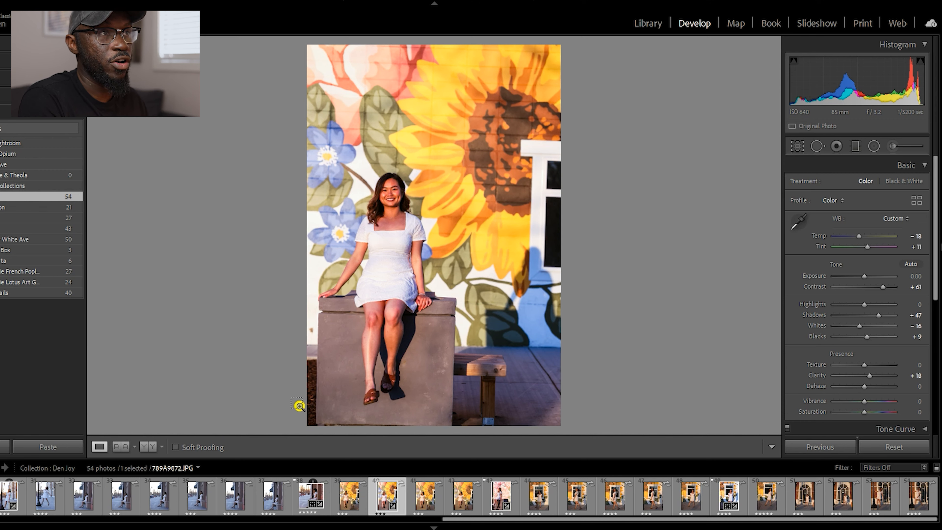
key(ctrl+z)
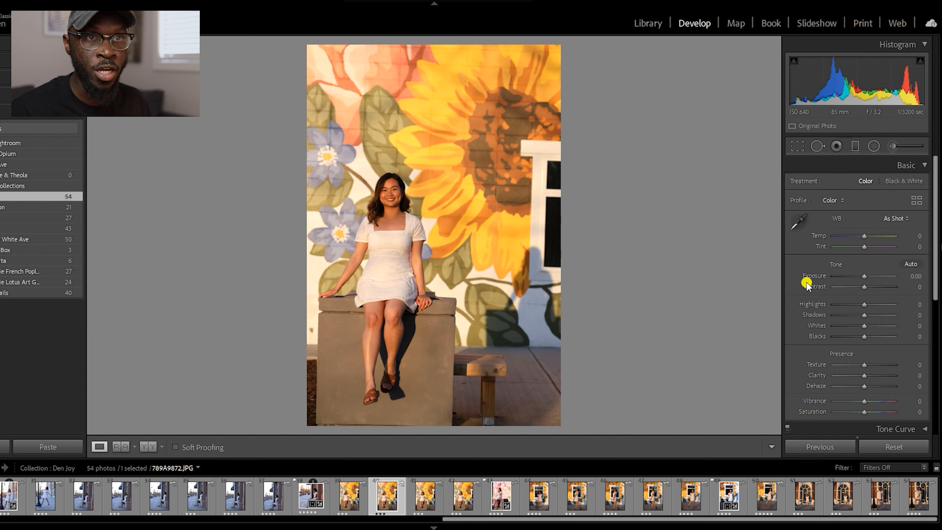
- Shape the blue channel's tone curve into a gentle S with points at input 67, output 59 and input 187, output 195
scroll(851, 270, down, 4)
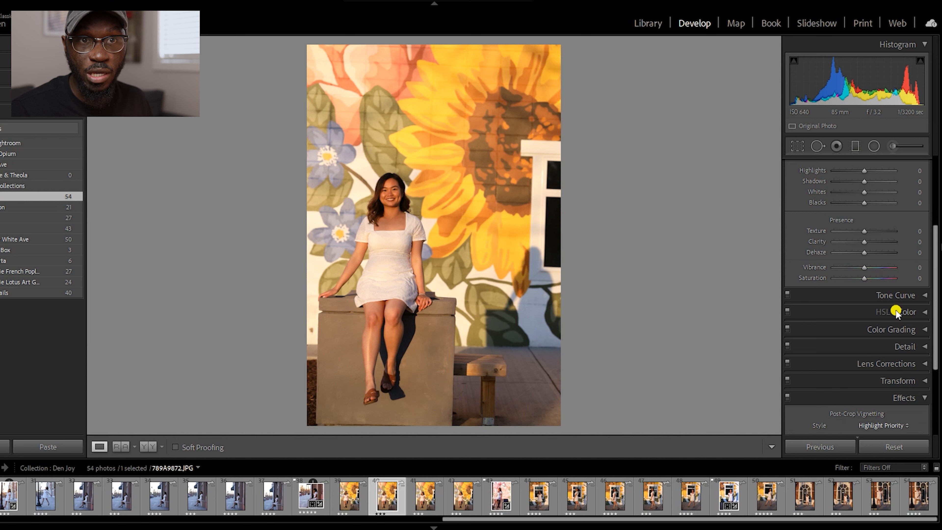
click(901, 295)
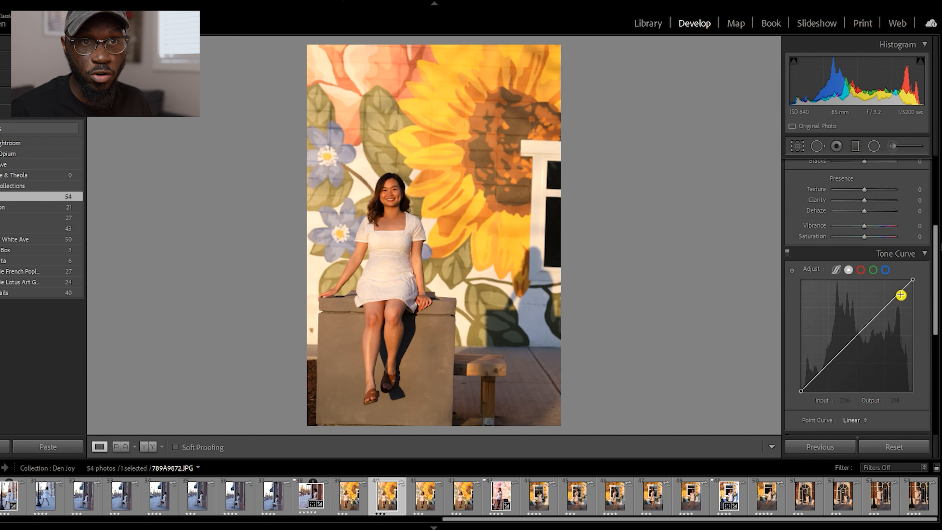
click(859, 270)
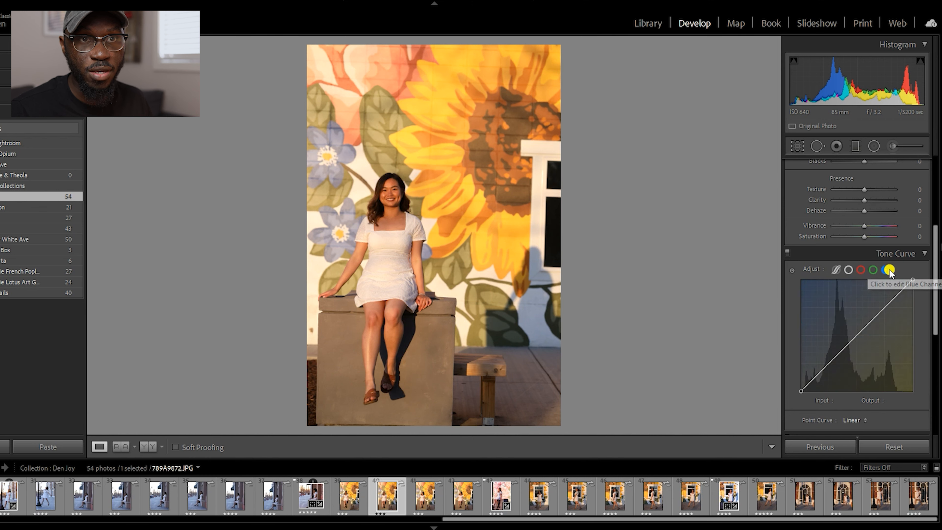
click(872, 270)
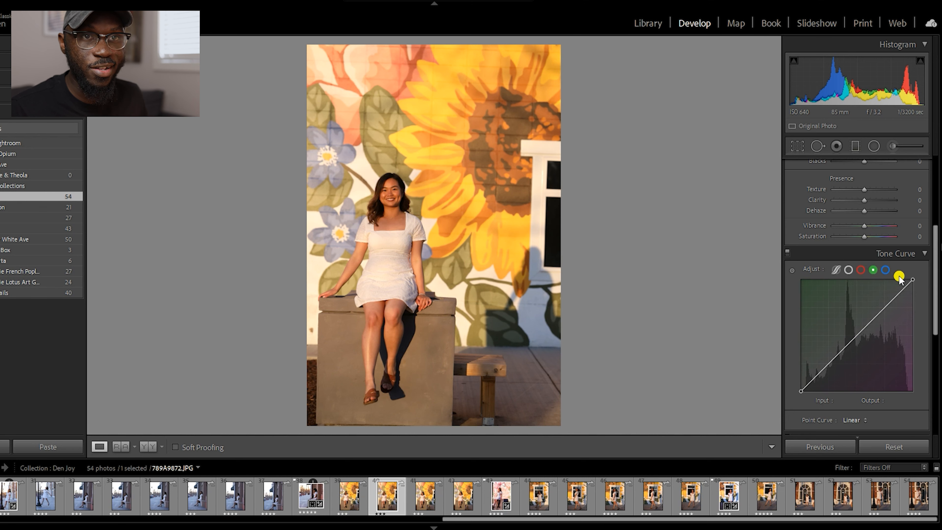
click(885, 270)
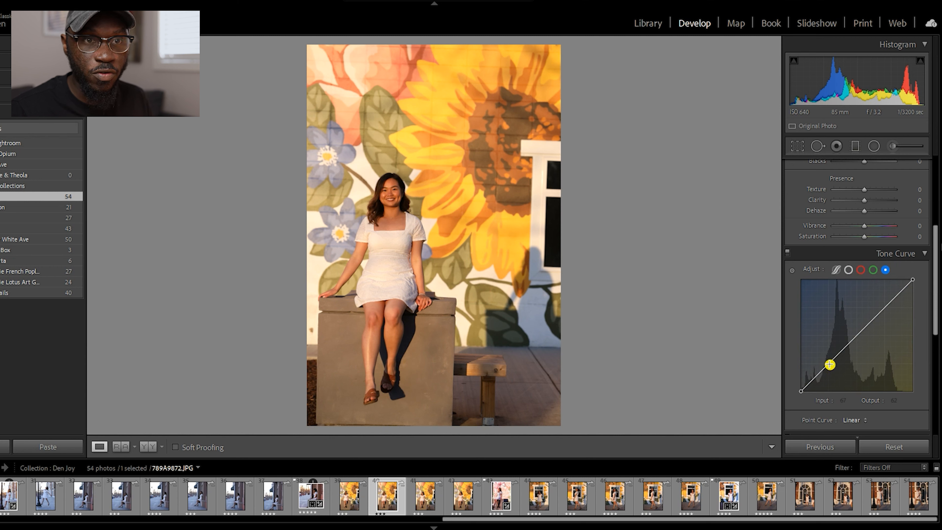
drag(829, 364, 834, 375)
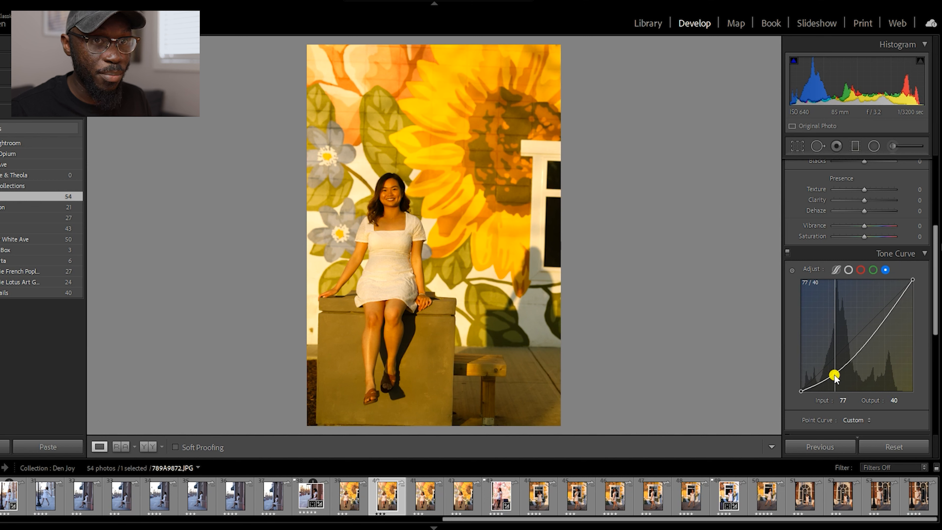
drag(834, 376, 830, 367)
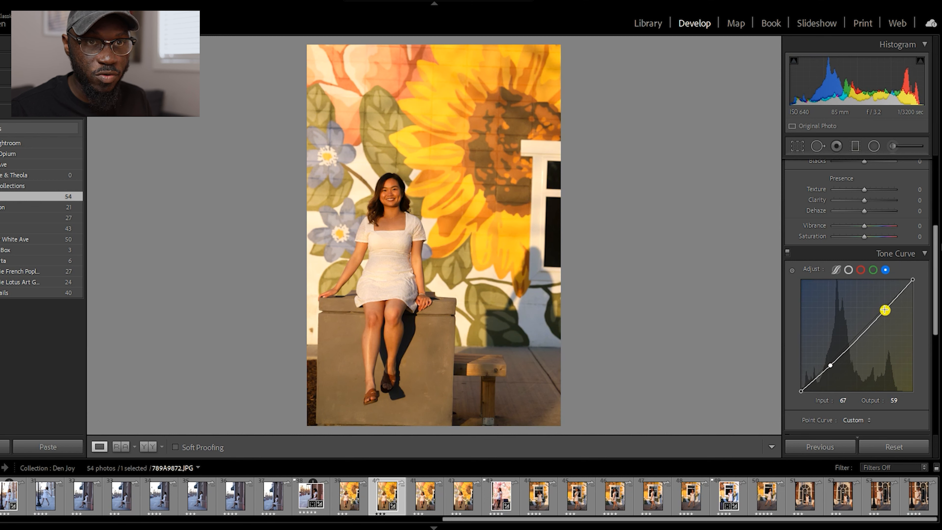
drag(886, 308, 883, 306)
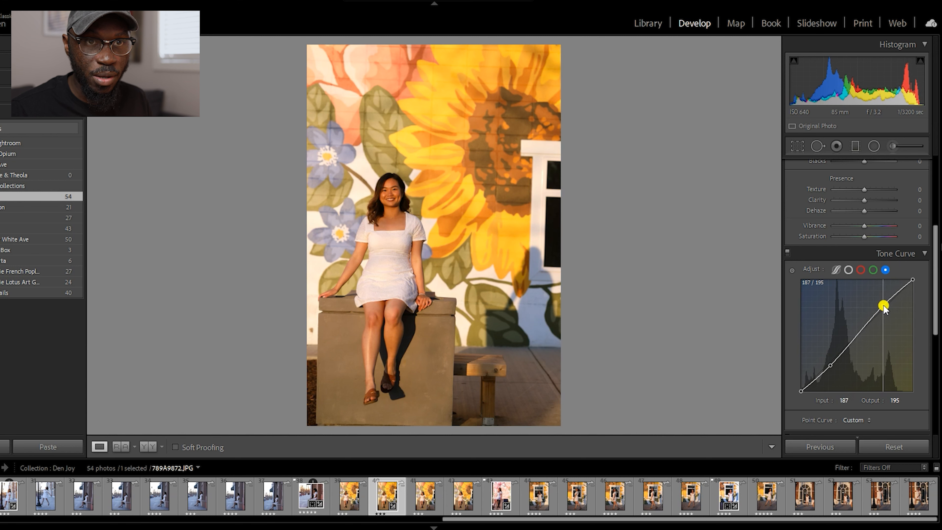
drag(884, 308, 884, 307)
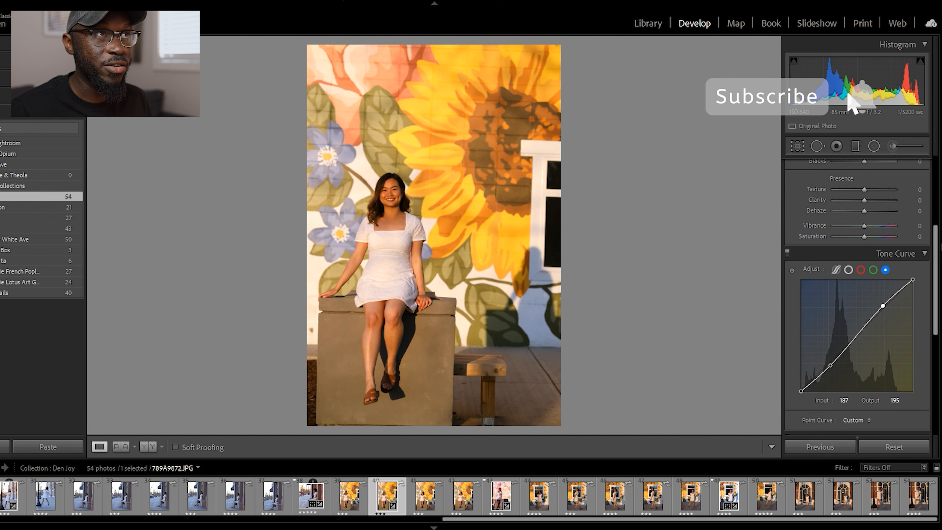
click(496, 3)
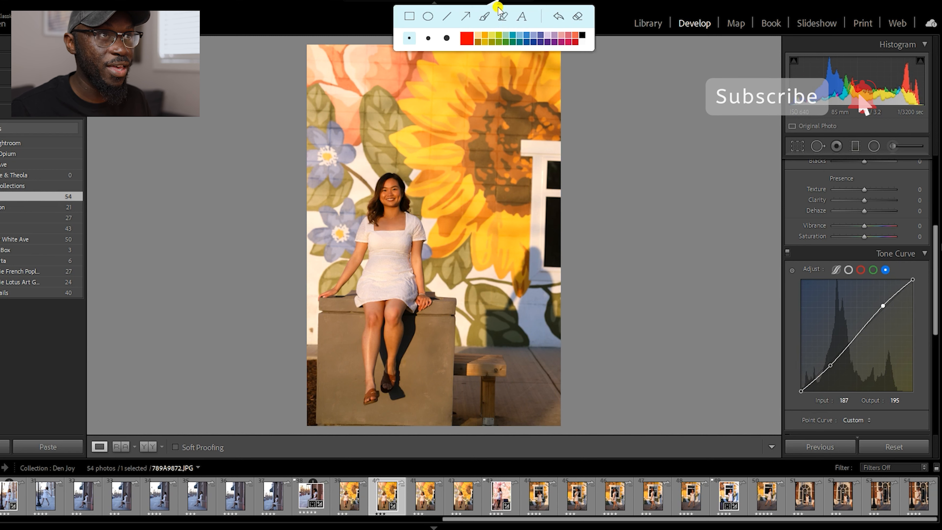
click(466, 17)
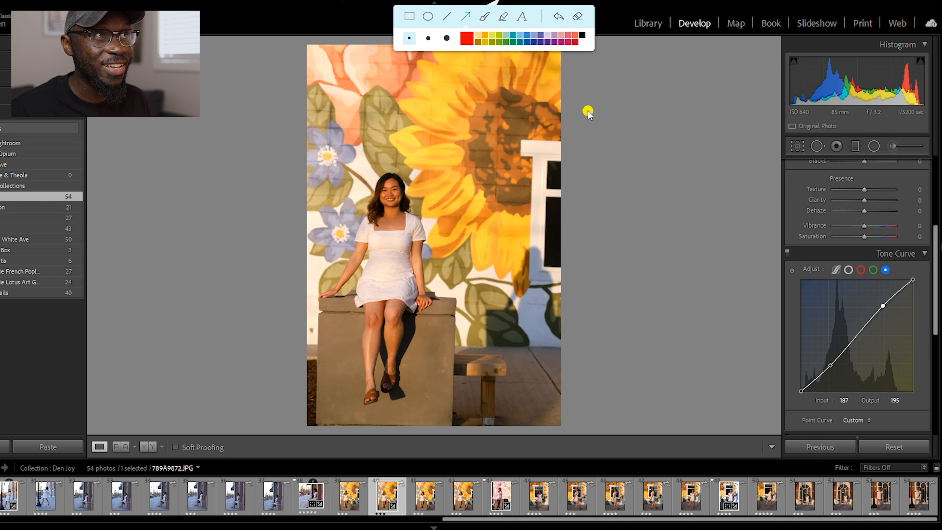
click(468, 19)
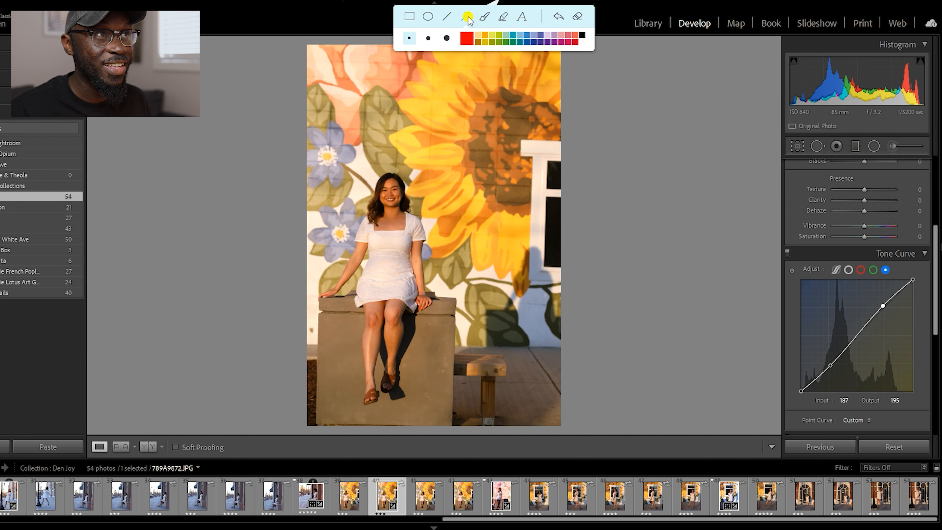
click(857, 311)
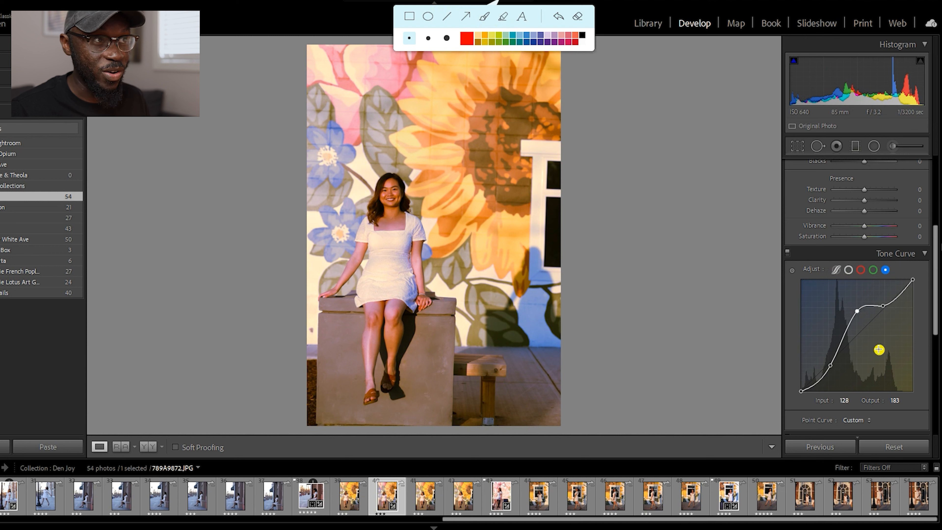
key(ctrl+z)
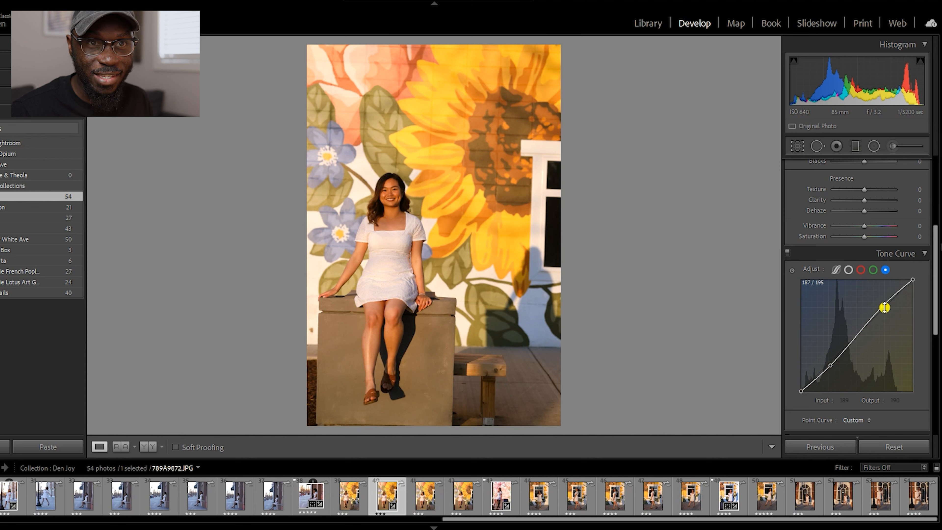
- Try a stronger blue-channel S-curve by raising the highlight point and moving the shadow point to input 81, output 40, and undo both changes
drag(884, 305, 879, 297)
drag(832, 367, 837, 373)
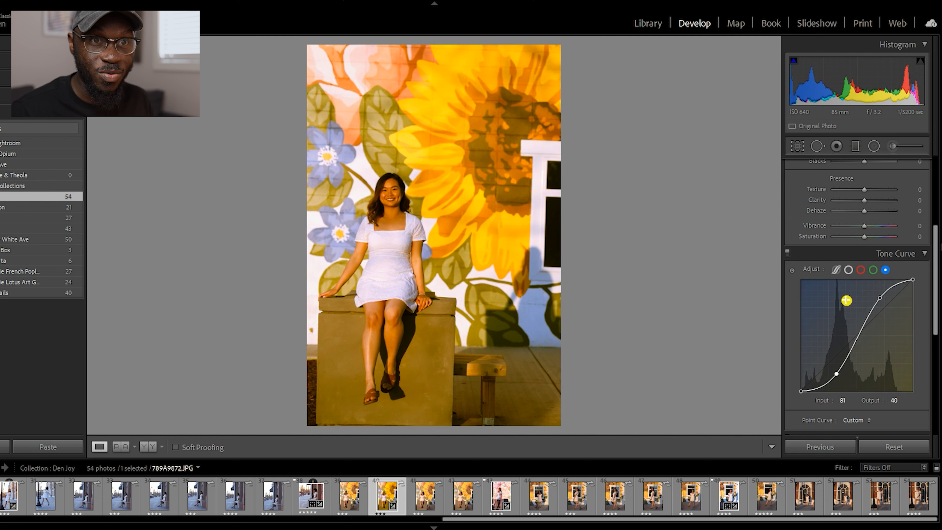
key(ctrl+z)
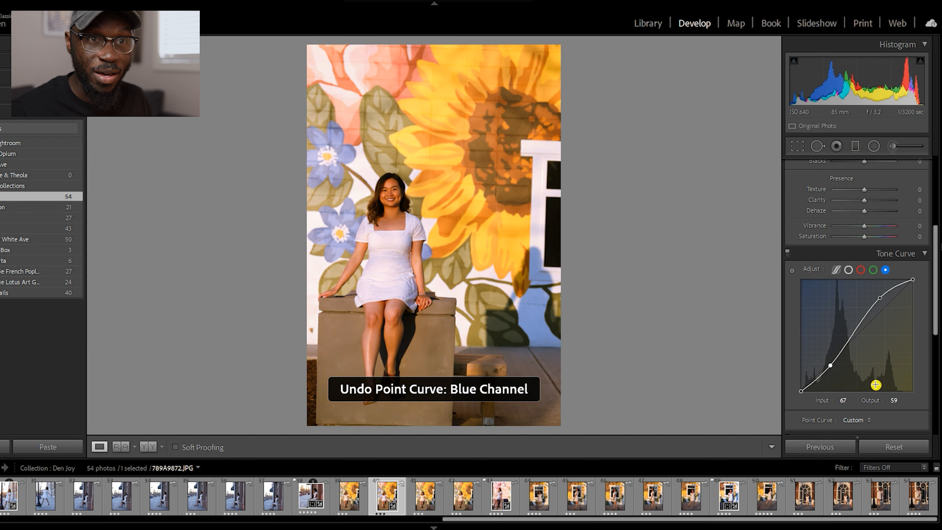
key(ctrl+z)
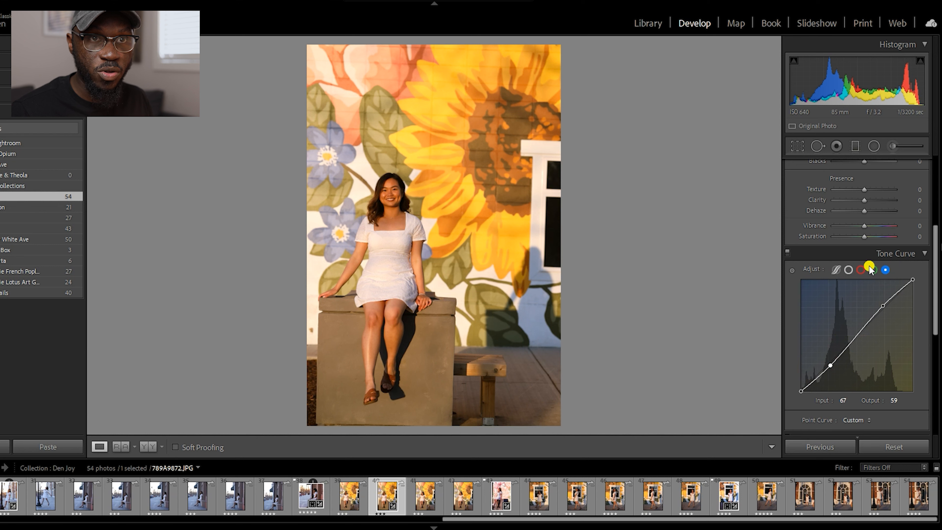
- Shape the red channel's tone curve into a gentle S with points at input 67, output 59 and input 187, output 194
click(861, 269)
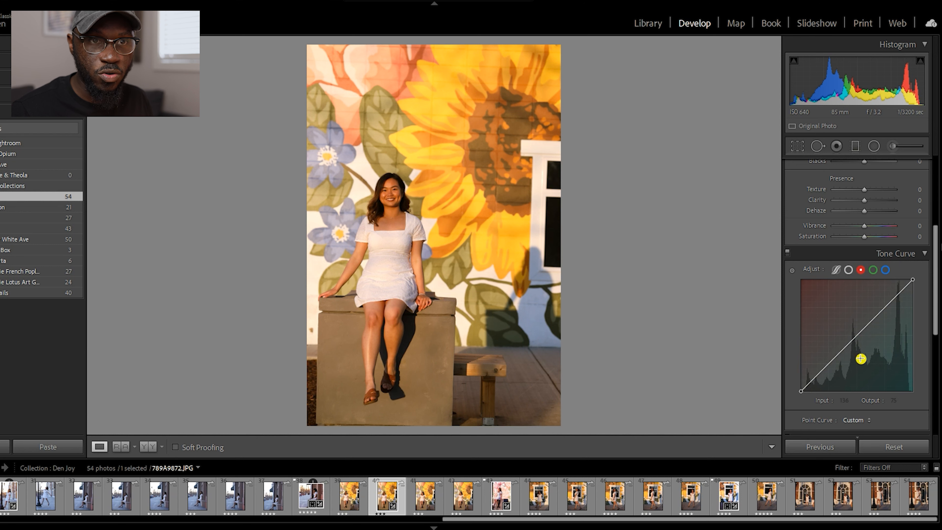
click(829, 365)
drag(829, 366, 831, 366)
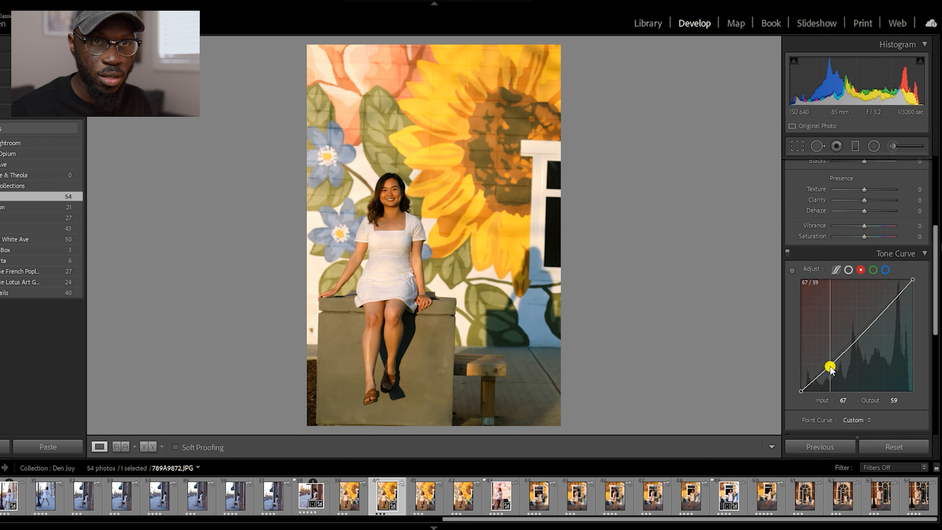
drag(883, 310, 883, 308)
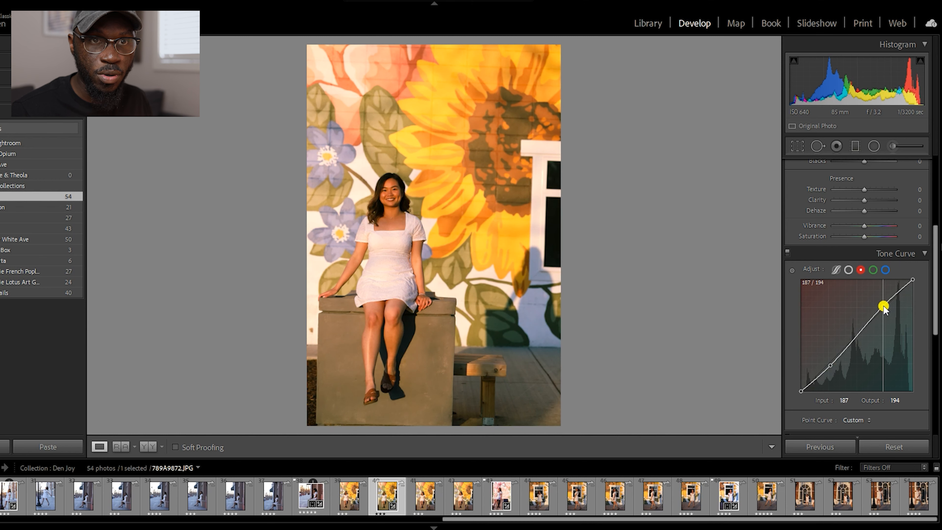
- Shape the green channel's tone curve into a gentle S with a shadow point at input 66, output 59 and a slightly raised highlight point
click(873, 270)
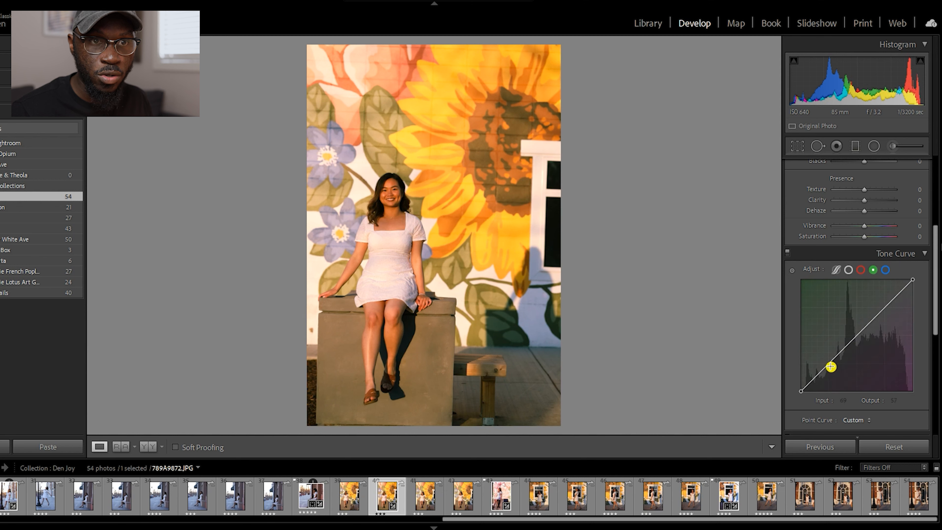
drag(829, 362, 831, 370)
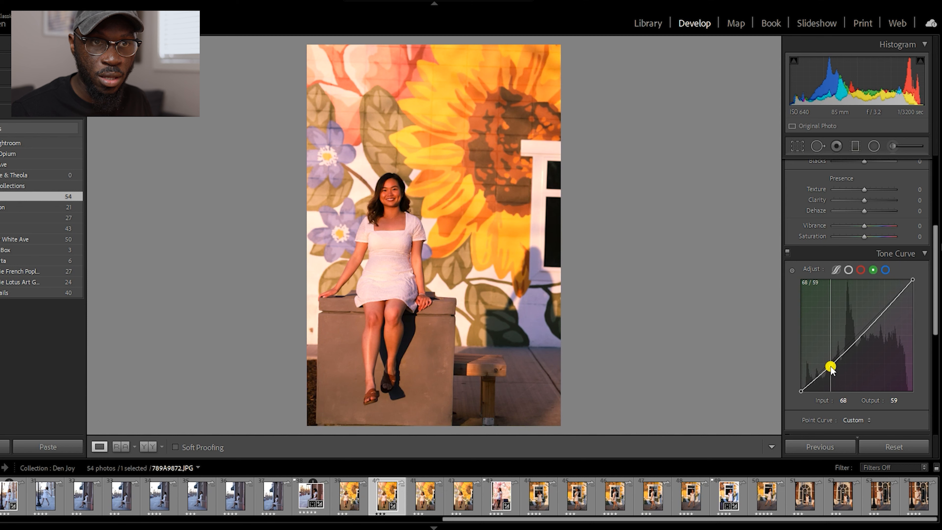
drag(831, 370, 829, 370)
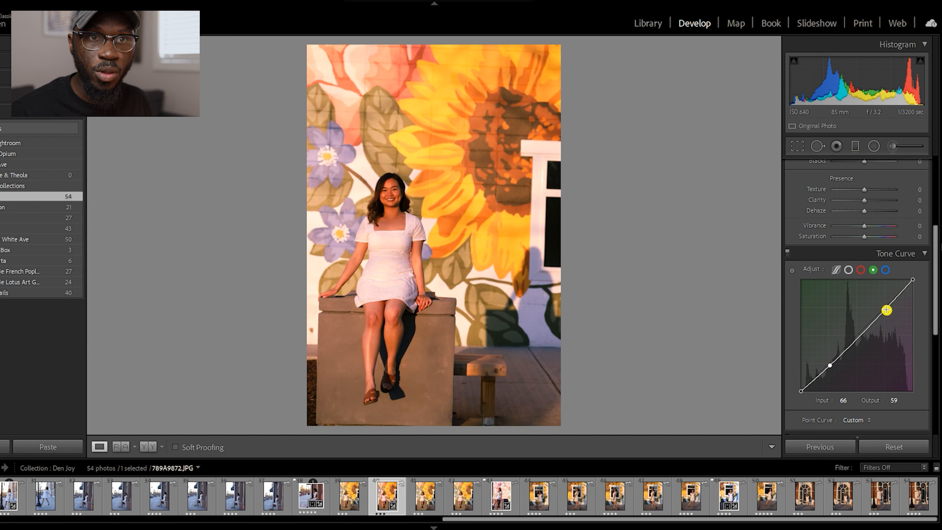
drag(886, 313, 884, 309)
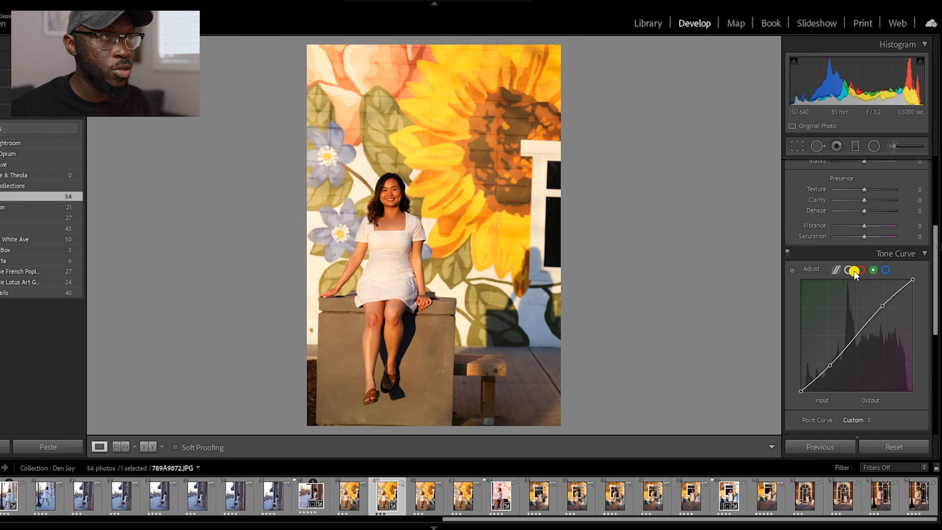
- Compare the mural portrait before and after the curve edits in side-by-side, split and stacked layouts, and return to the single-photo view
click(148, 446)
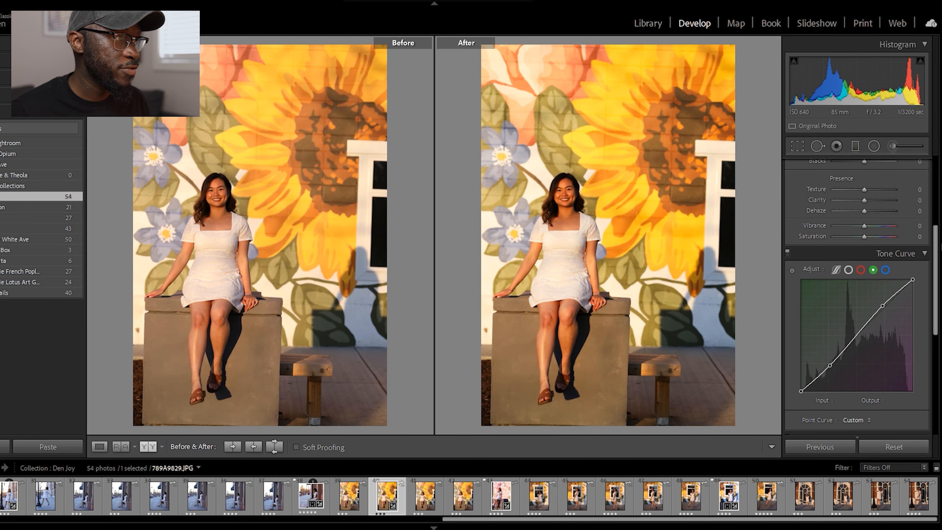
click(148, 447)
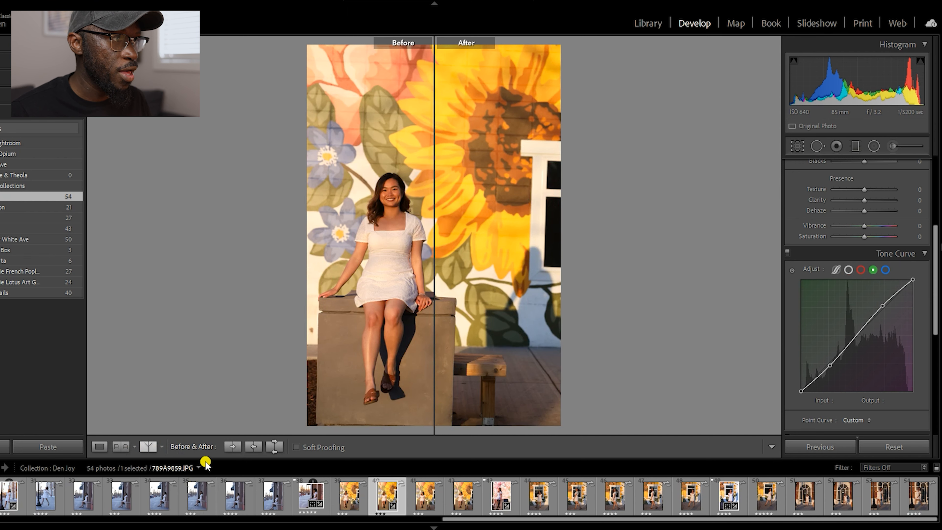
click(107, 447)
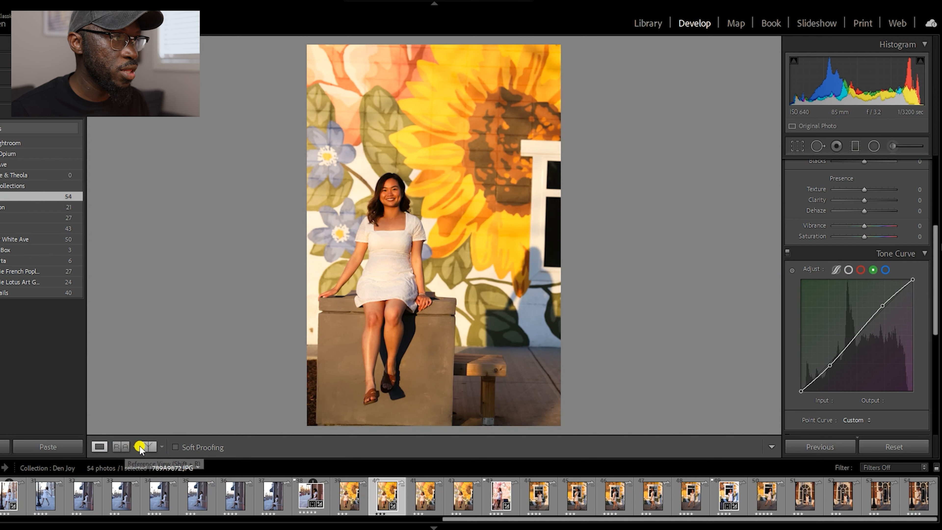
click(147, 447)
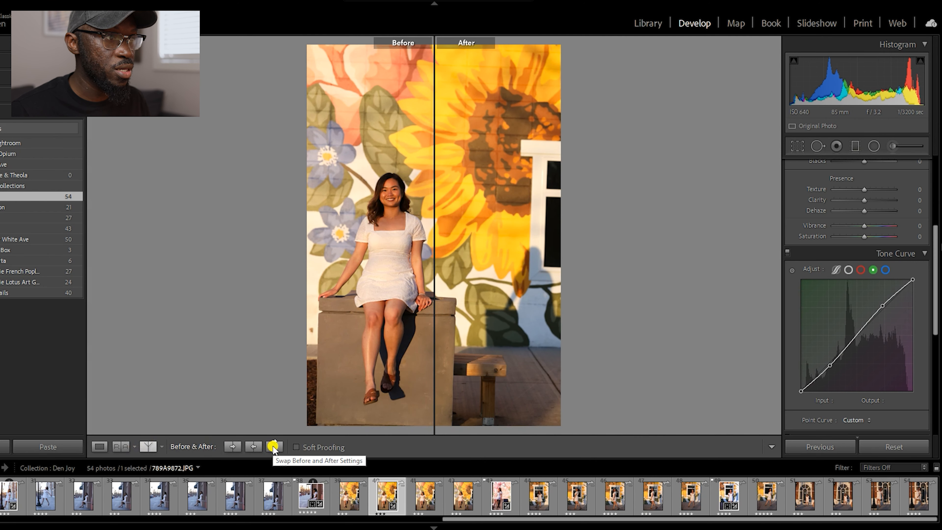
click(147, 446)
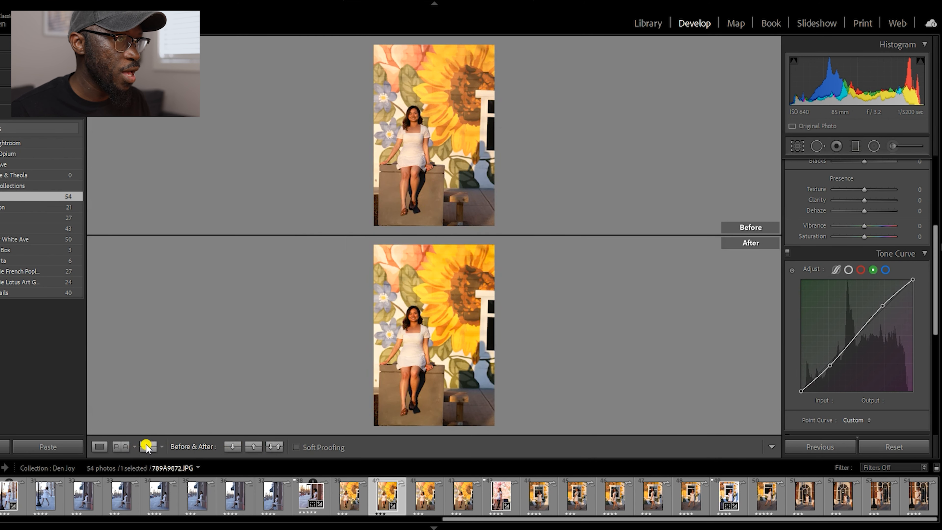
click(147, 446)
click(147, 447)
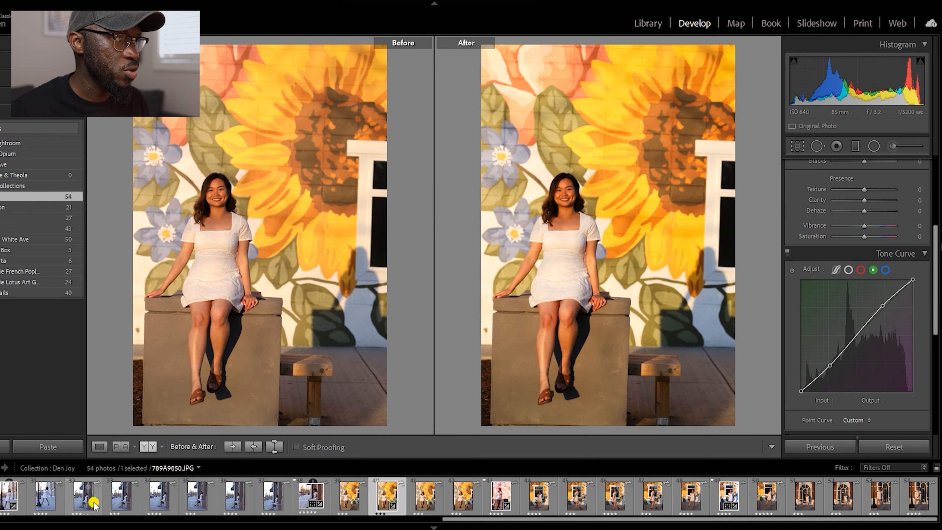
click(99, 447)
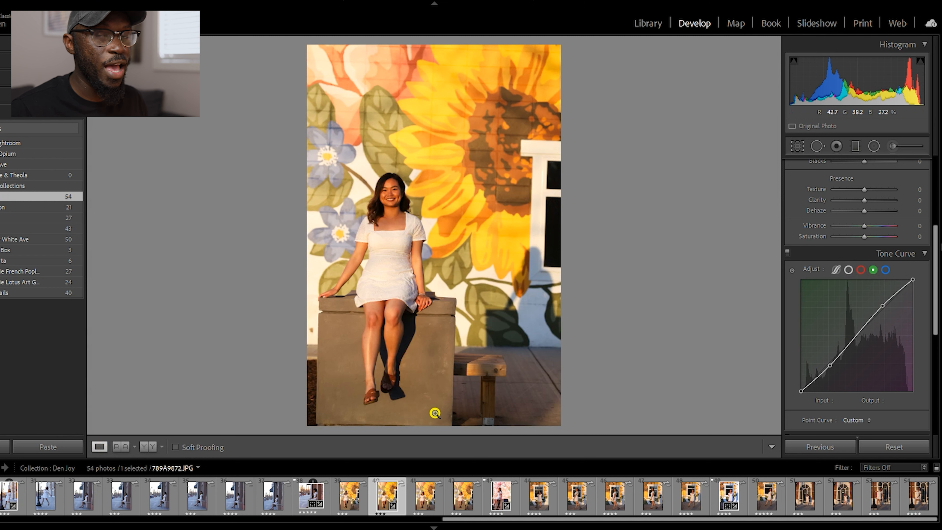
- Collapse the tone curve settings and inspect the woman's skin up close before returning to the full photo
click(909, 253)
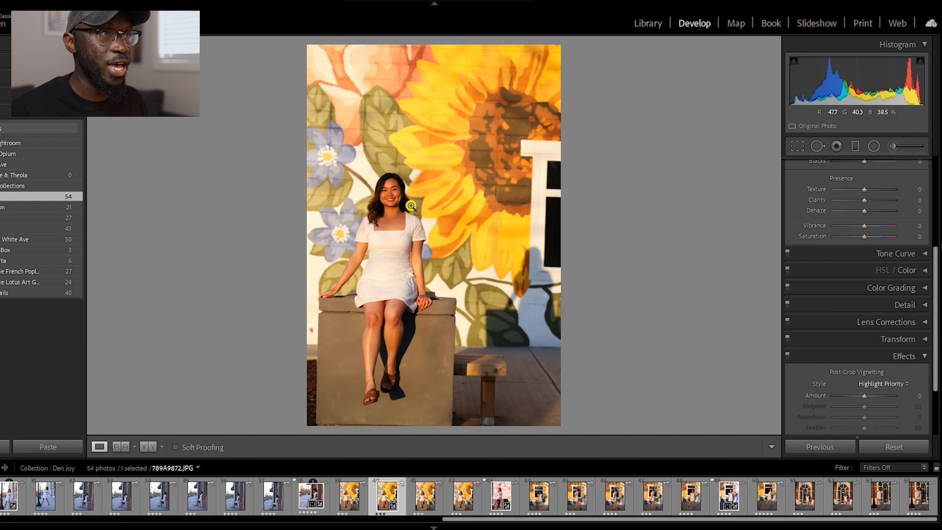
click(403, 193)
click(393, 225)
click(394, 356)
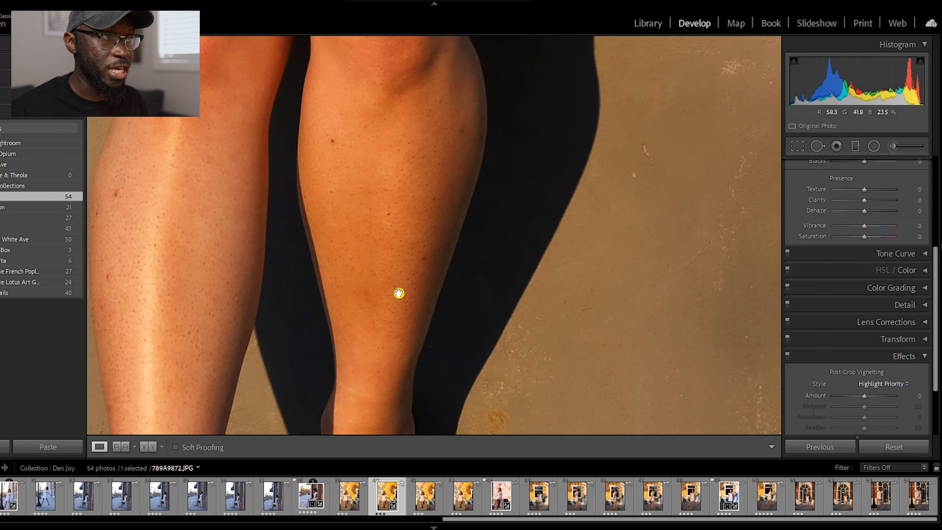
click(399, 293)
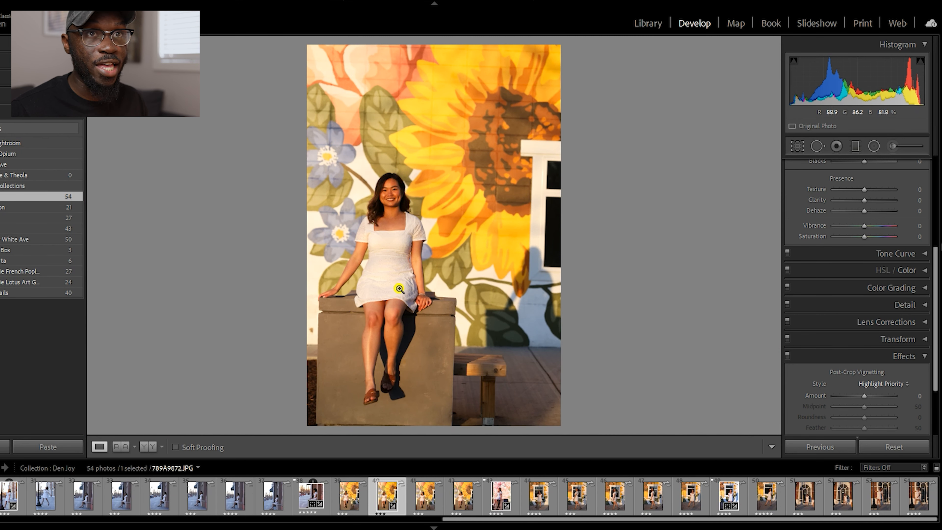
- Straighten the photo with a crop angle of -1.15 and apply the crop
scroll(831, 316, up, 3)
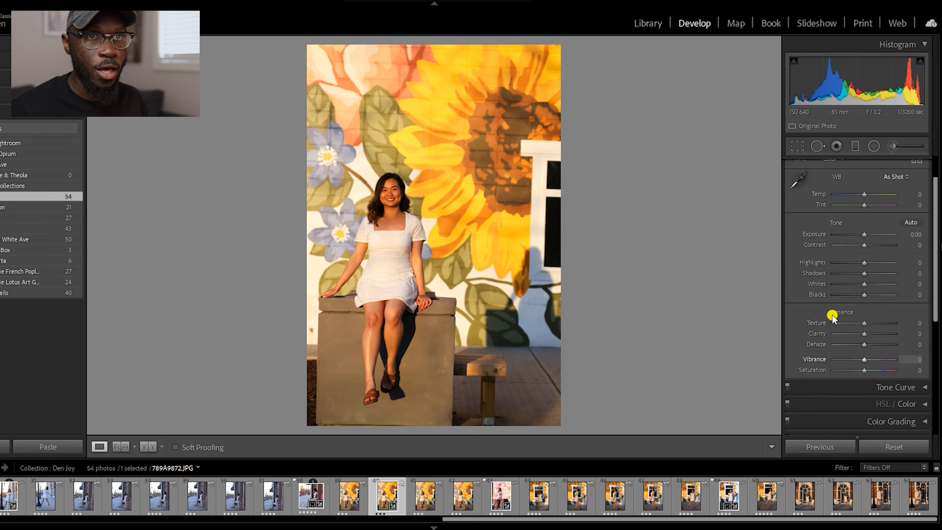
scroll(831, 316, up, 2)
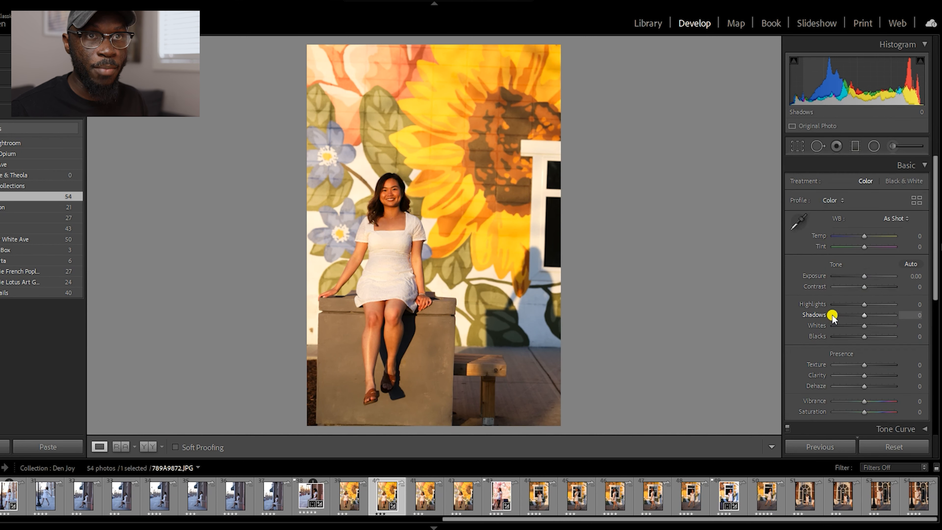
click(798, 147)
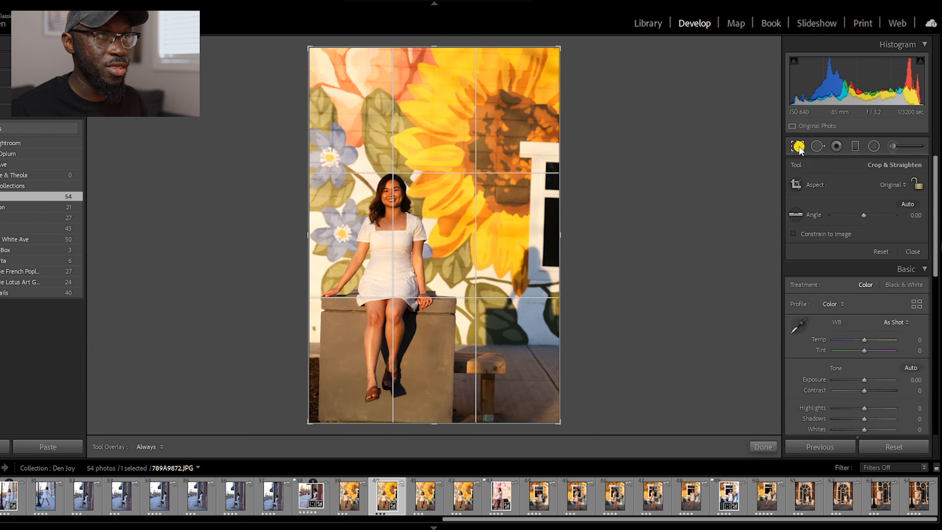
drag(861, 218, 861, 218)
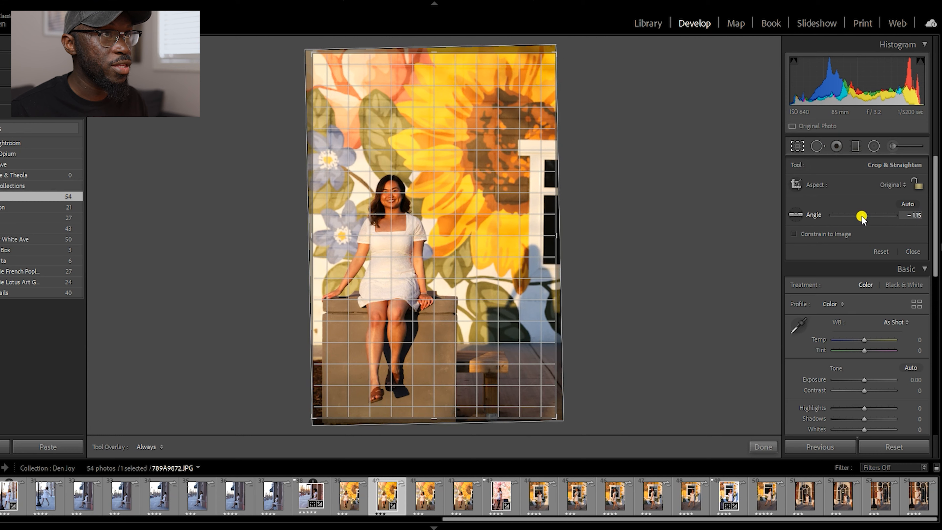
drag(861, 218, 862, 218)
click(769, 444)
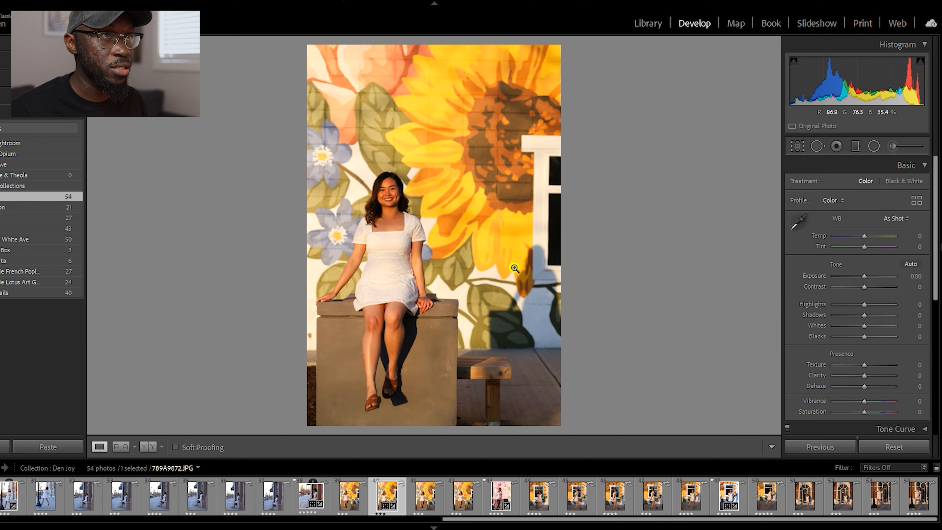
- Try a 1 x 1 crop framed around the seated woman and restore the crop to the Original aspect ratio
click(799, 145)
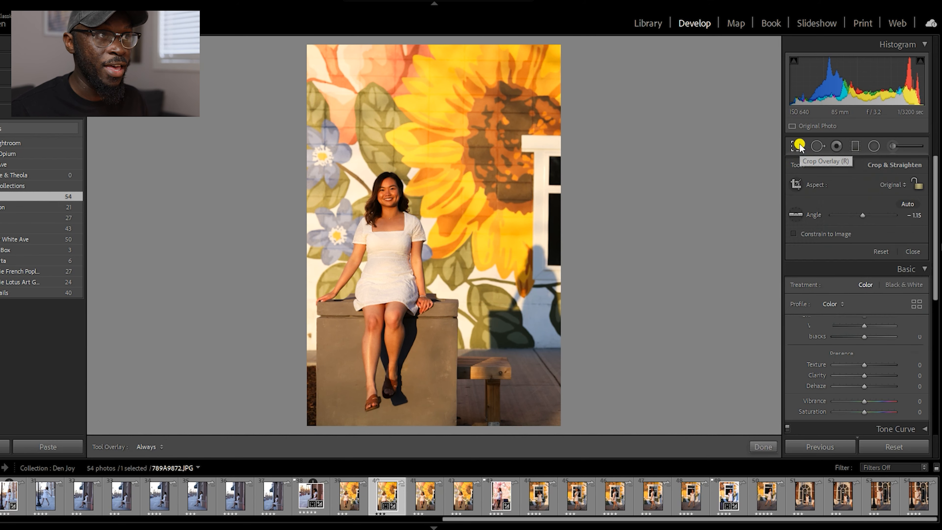
click(893, 184)
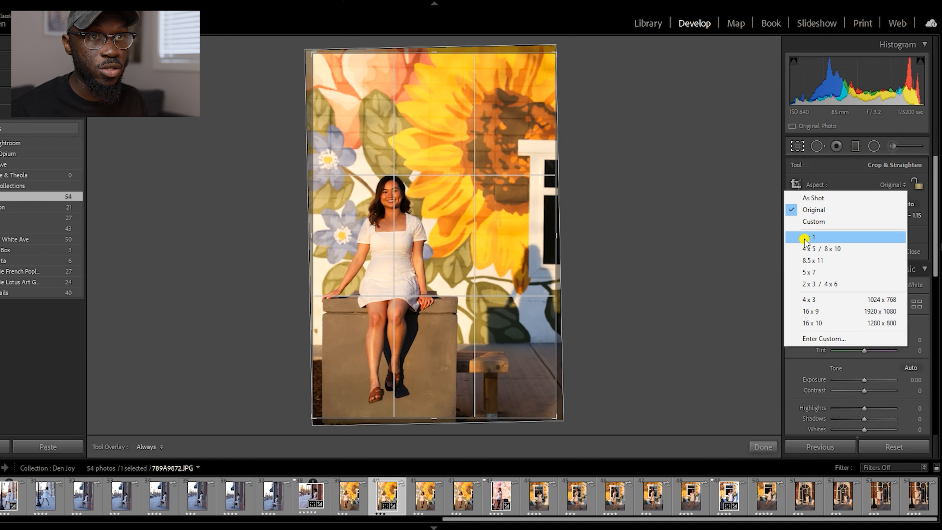
click(831, 237)
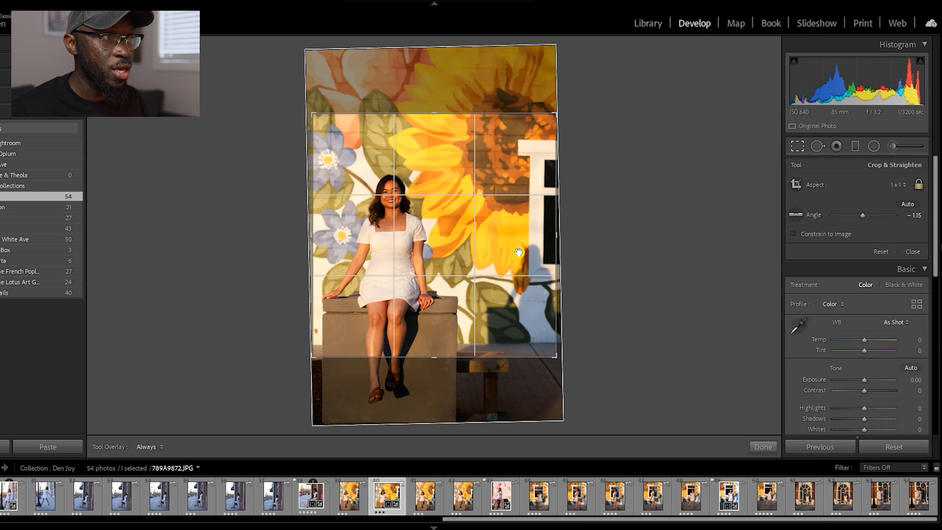
drag(518, 251, 521, 203)
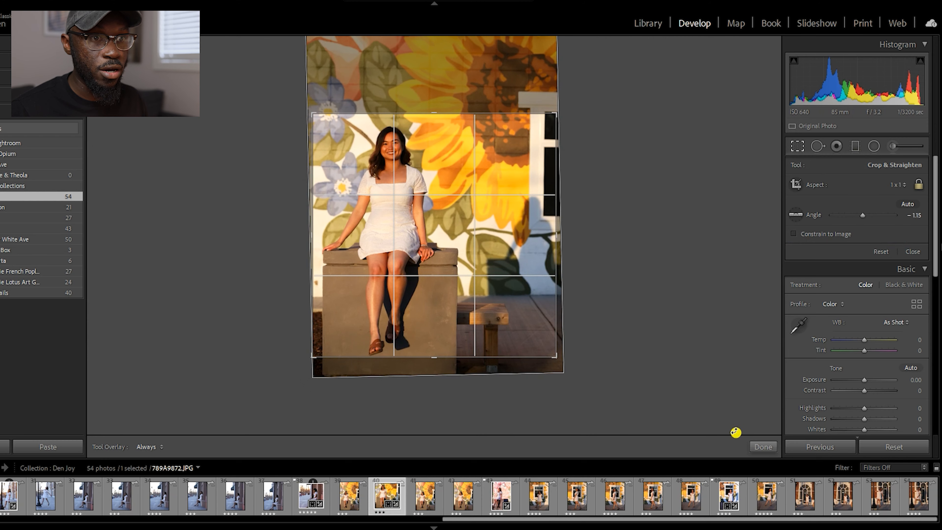
click(762, 446)
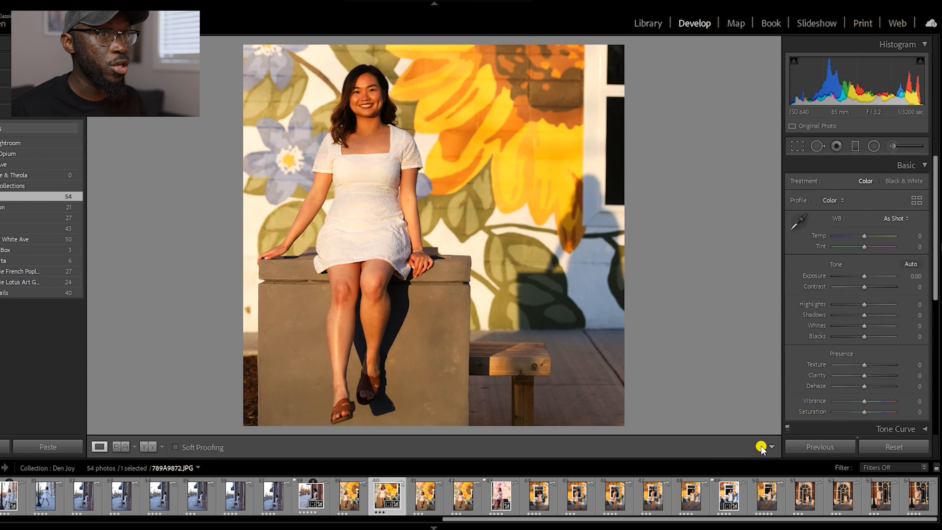
click(796, 146)
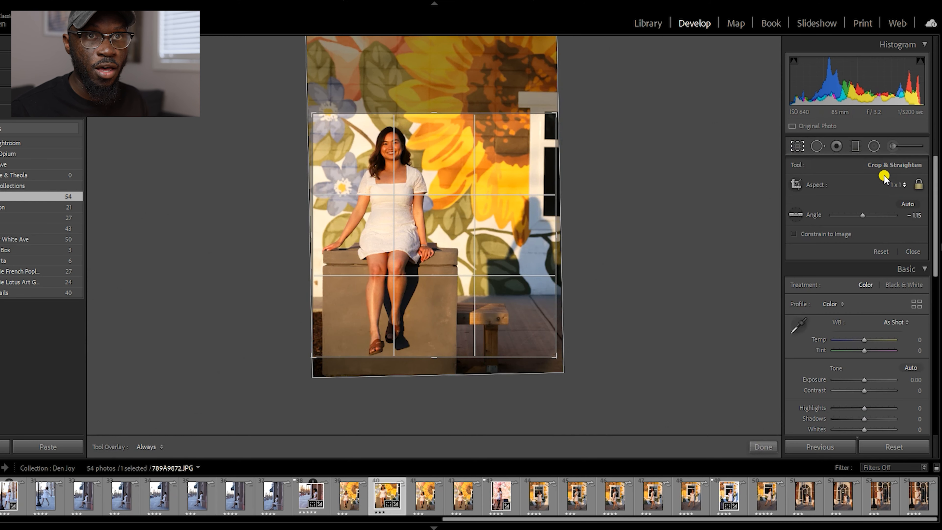
click(901, 184)
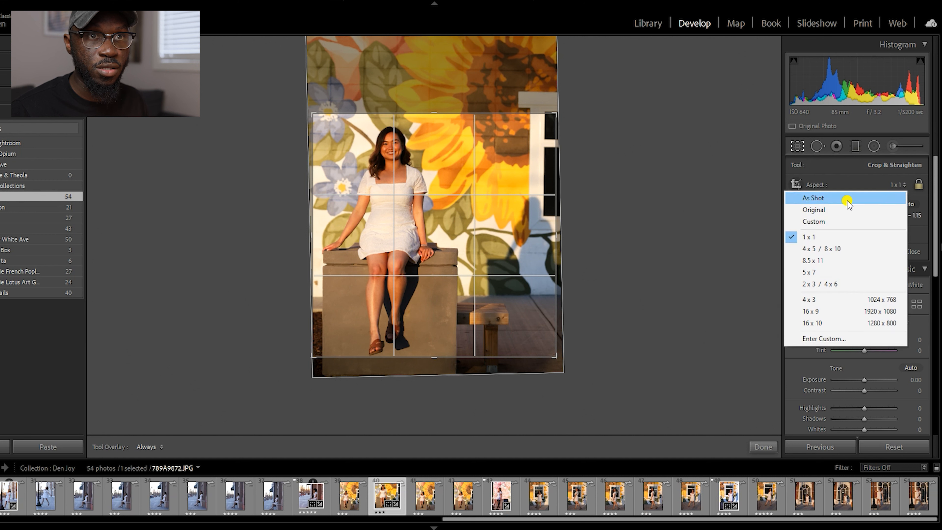
click(819, 210)
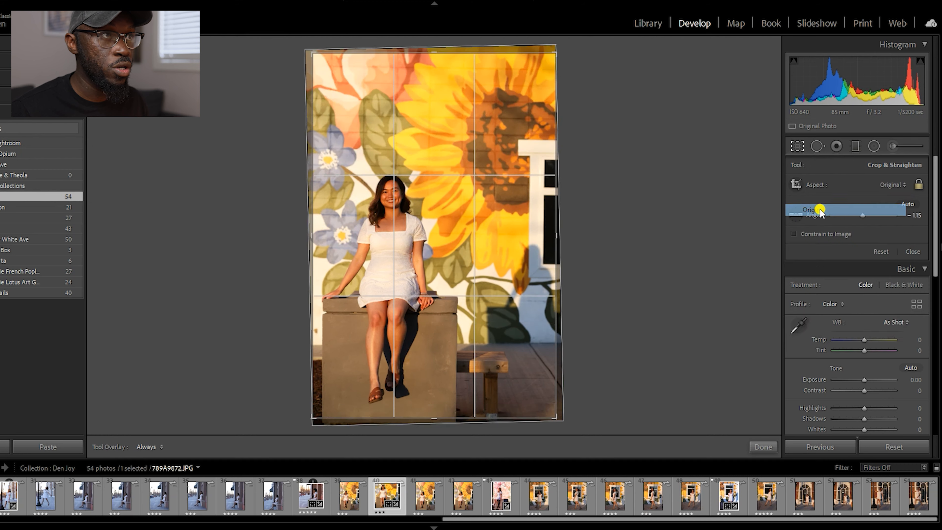
click(762, 446)
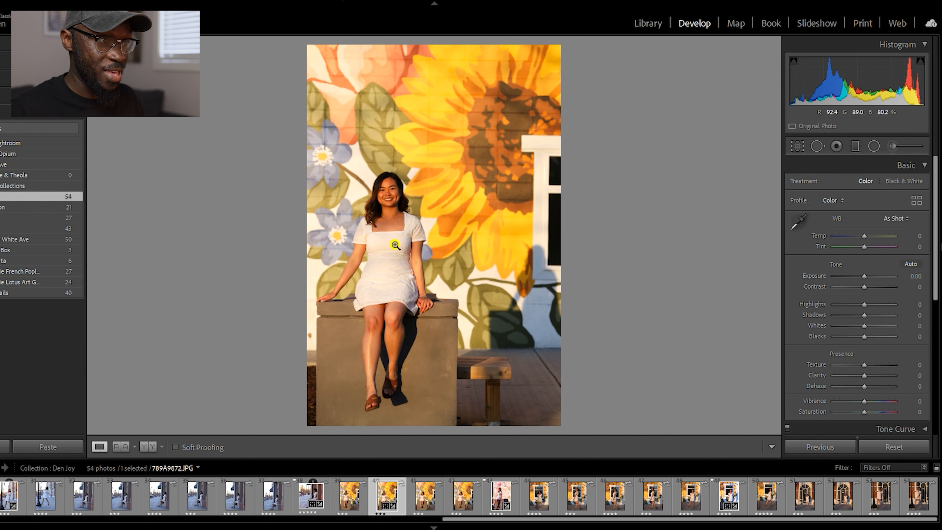
- Draw a radial filter and shape it into a tall ellipse around the woman's head, torso and lap
click(874, 146)
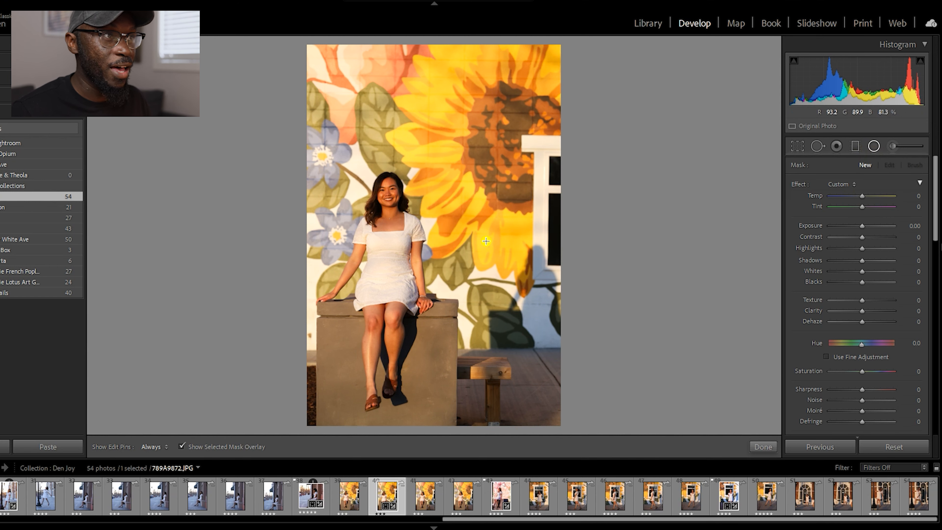
drag(356, 234, 408, 166)
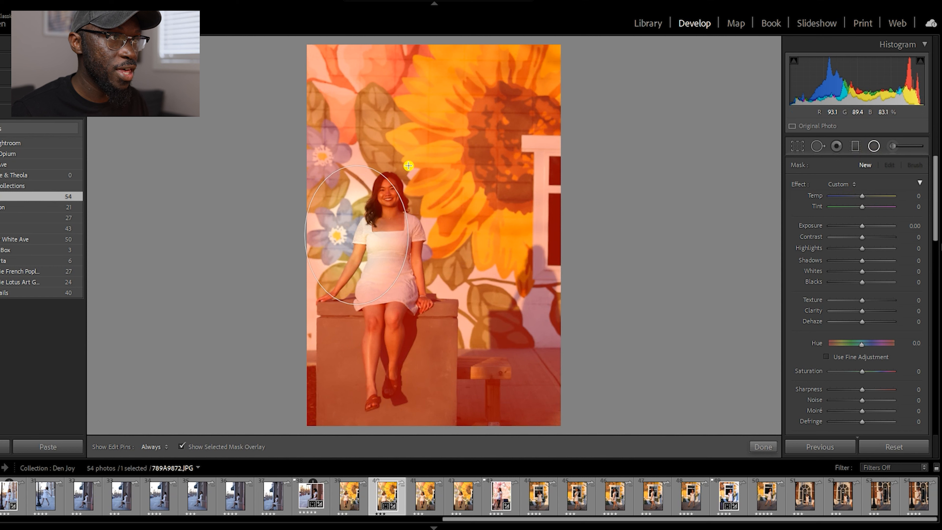
drag(373, 245, 411, 227)
drag(396, 286, 351, 318)
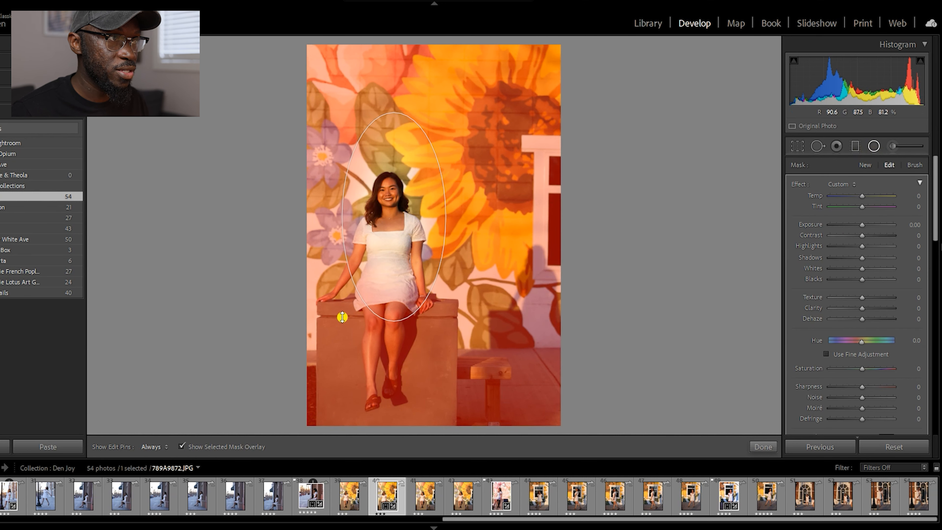
- Widen, lengthen and reposition the radial filter's ellipse so it surrounds the woman's whole figure from above her head to below her feet
drag(341, 218, 324, 218)
drag(391, 219, 383, 258)
drag(386, 152, 385, 119)
drag(384, 393, 382, 423)
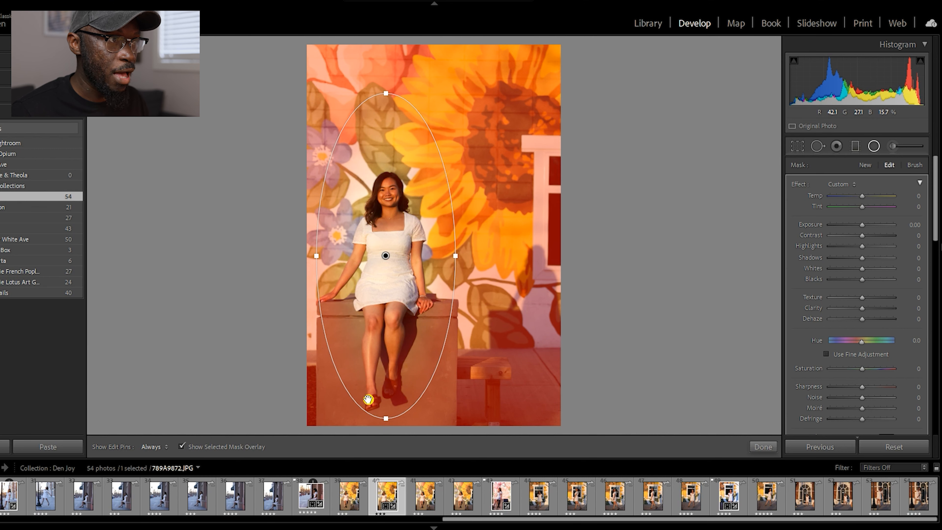
drag(316, 256, 286, 271)
drag(362, 319, 360, 342)
drag(387, 120, 388, 63)
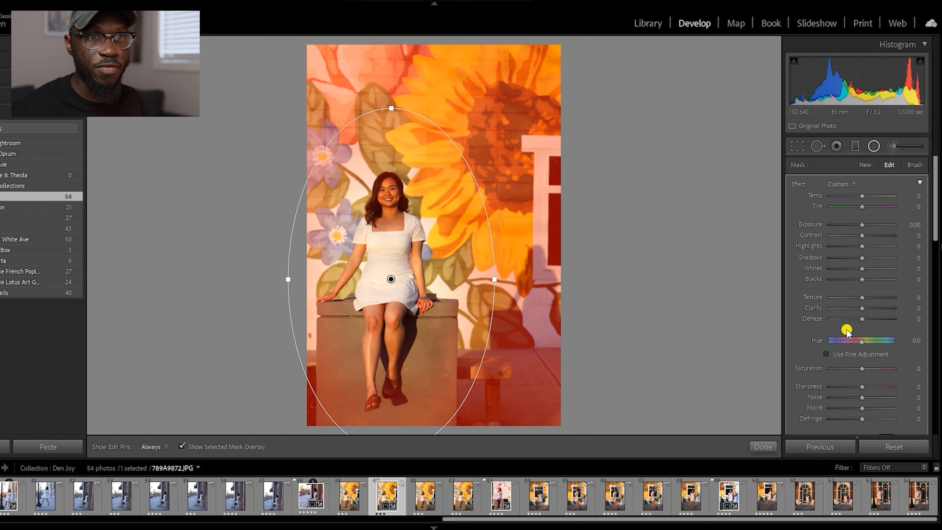
- Set the radial filter's Feather to 23, shift its ellipse slightly down over the woman, and finish the filter edit
scroll(847, 330, down, 3)
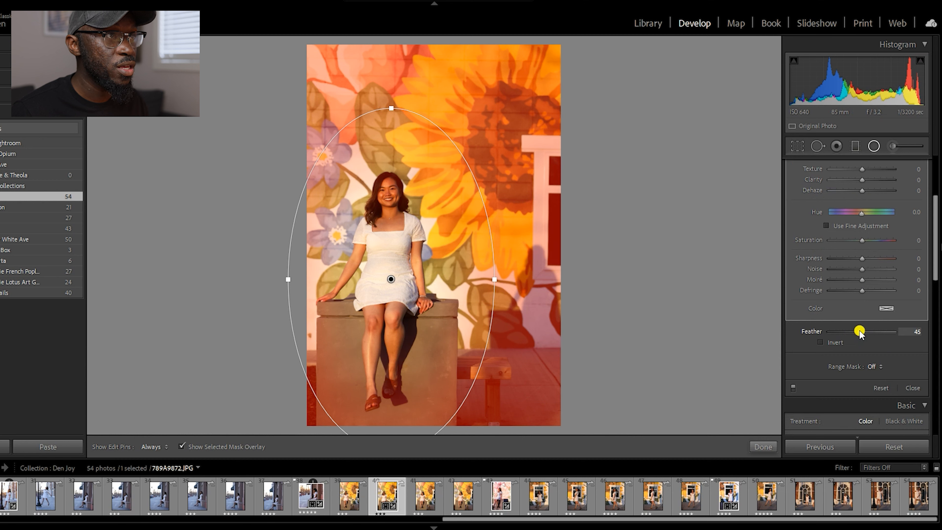
drag(860, 332, 818, 332)
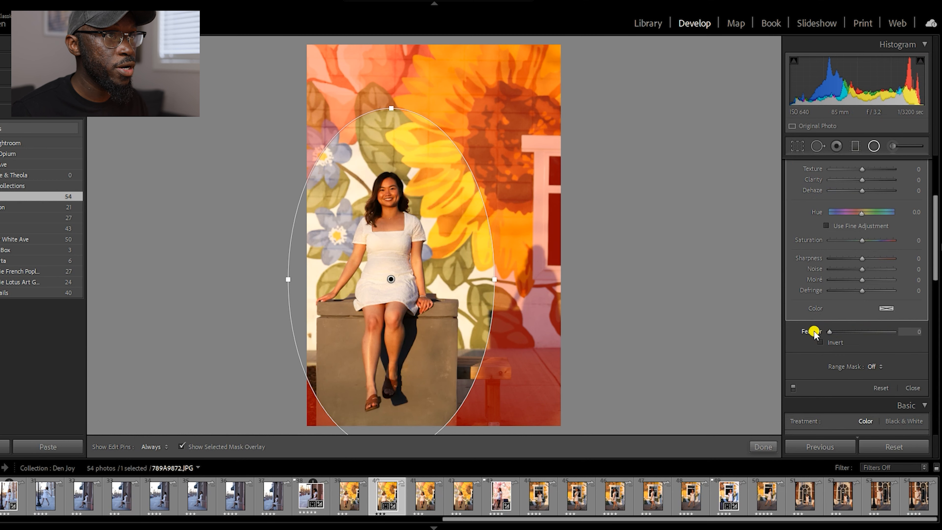
drag(825, 331, 842, 335)
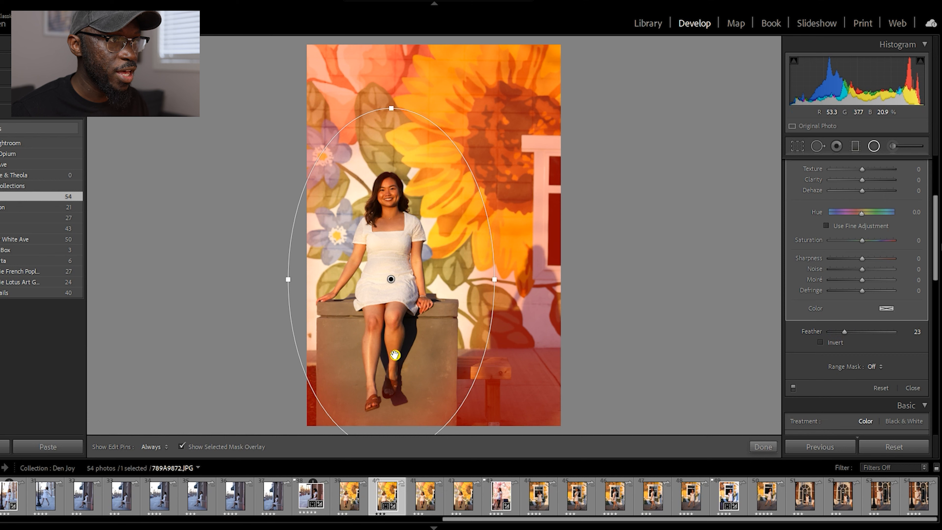
drag(403, 151, 402, 163)
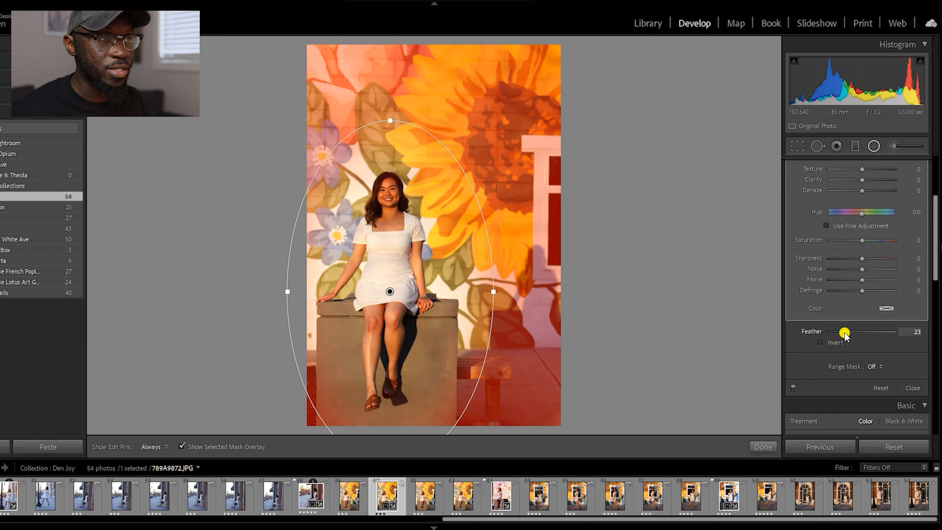
click(761, 446)
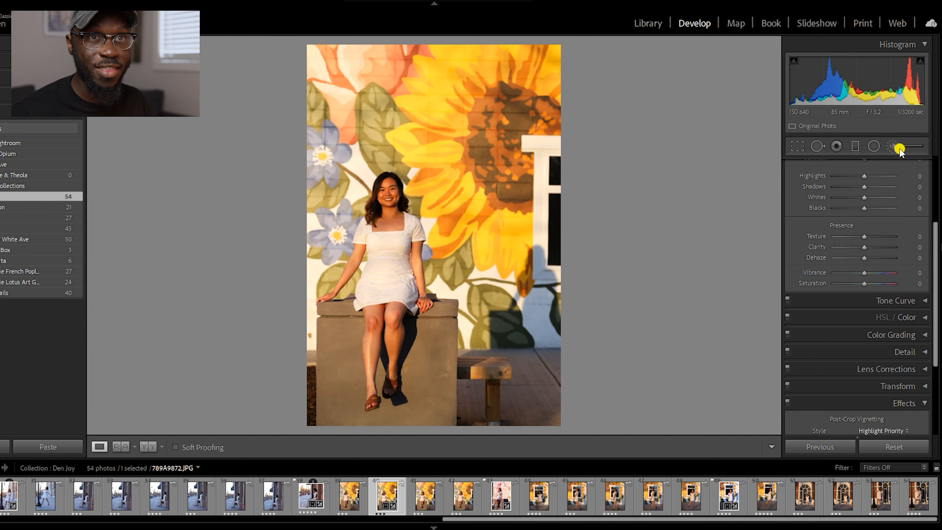
- Reselect the existing radial filter around the woman and turn off its mask overlay
click(892, 145)
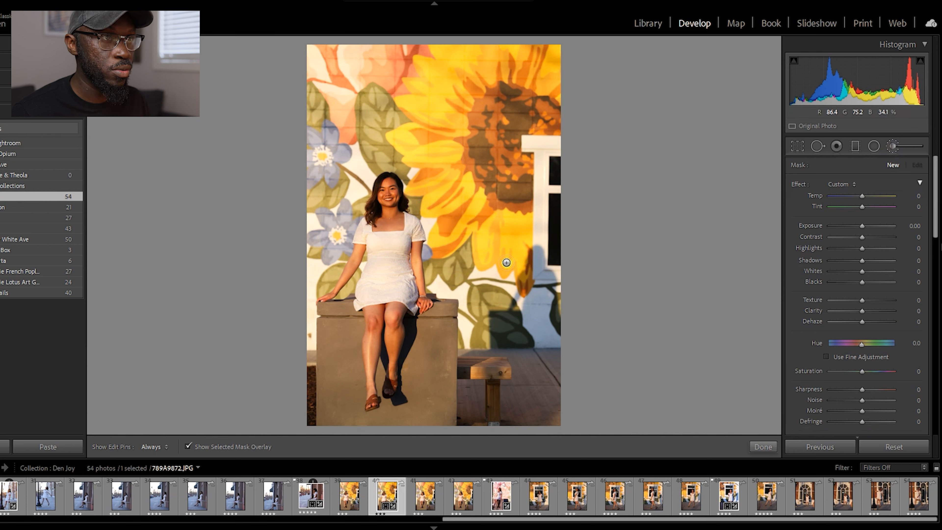
click(879, 147)
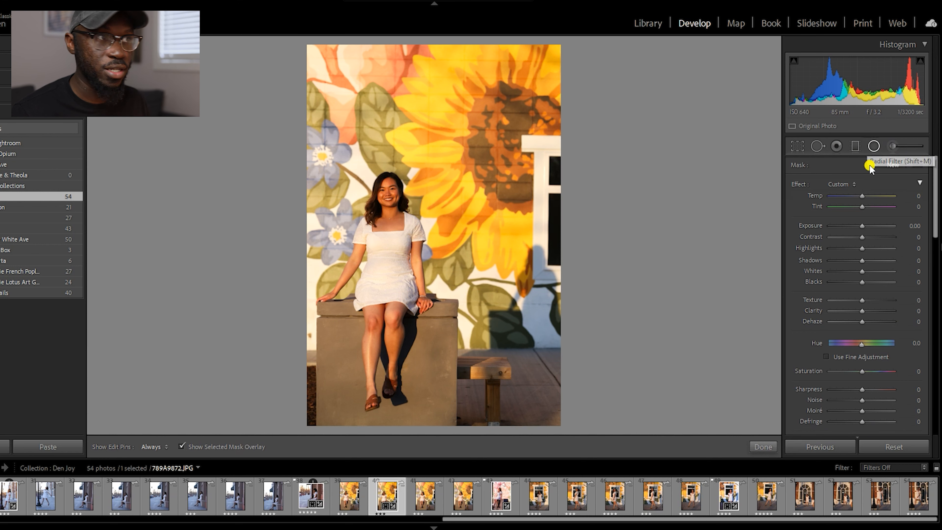
click(390, 291)
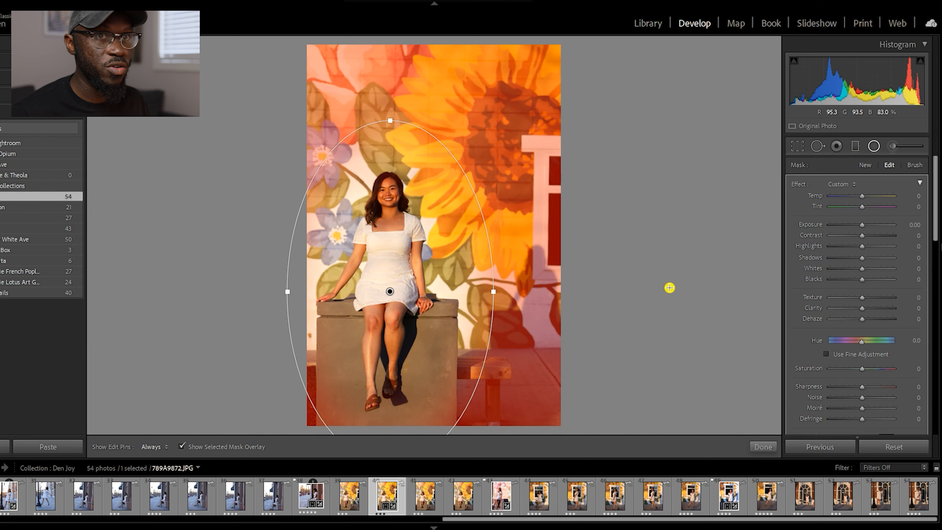
click(181, 447)
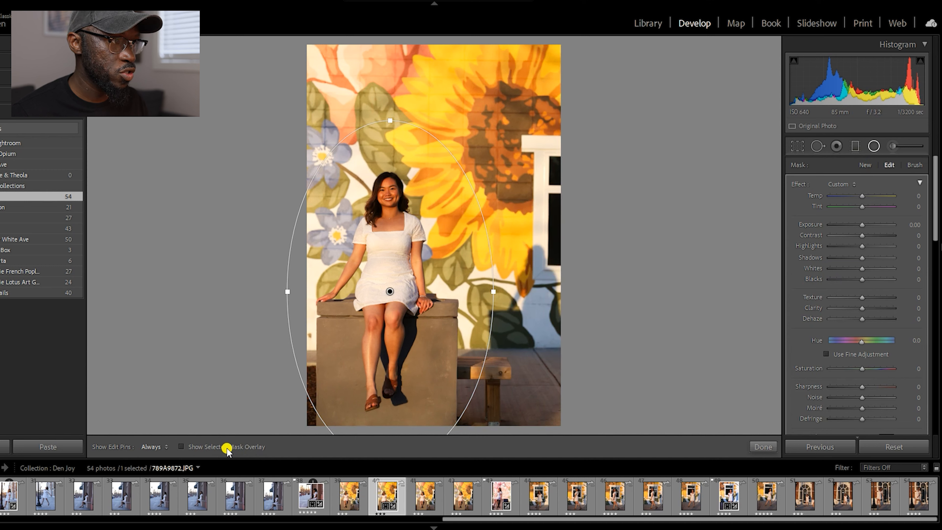
click(180, 447)
click(179, 447)
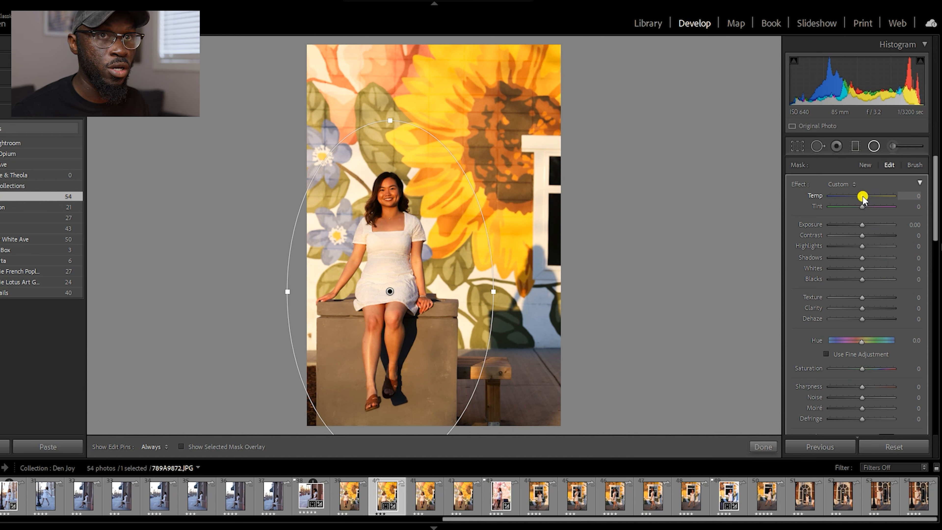
- Try a Temp of -58 on the area outside the radial filter's ellipse and restore it to 0
drag(862, 198, 844, 202)
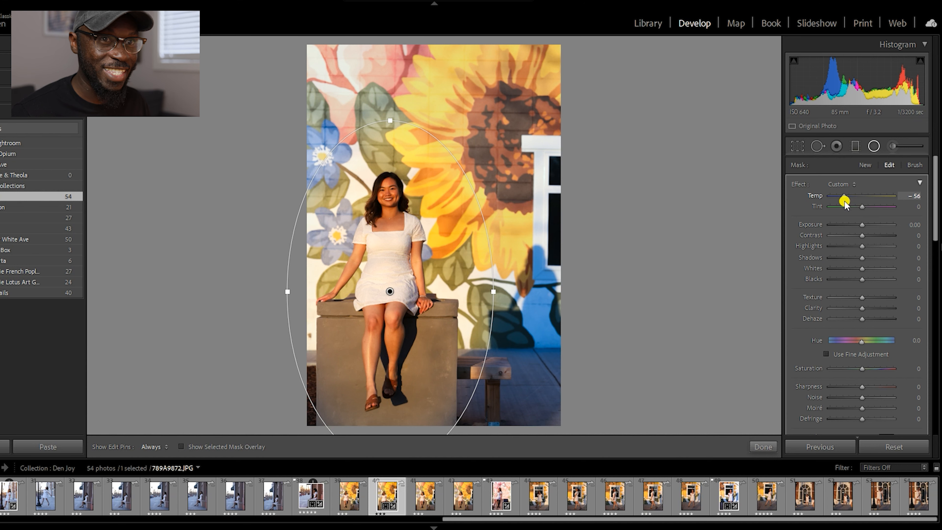
mouse_move(844, 202)
mouse_down()
mouse_move(853, 200)
mouse_move(844, 202)
mouse_up()
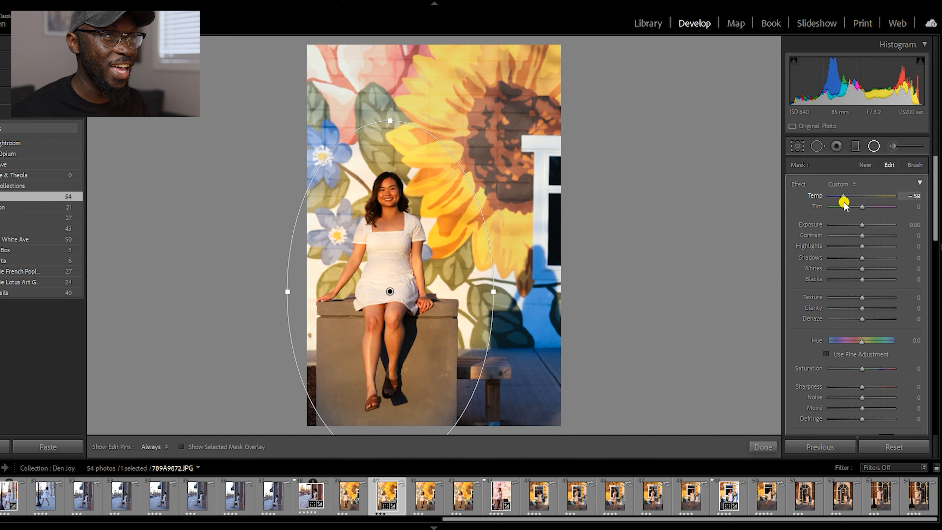
click(914, 195)
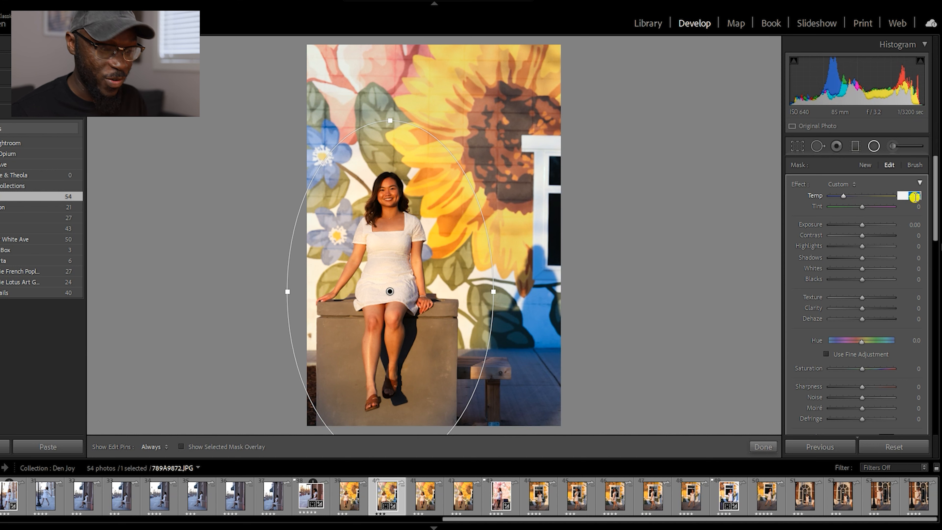
text(0)
key(Return)
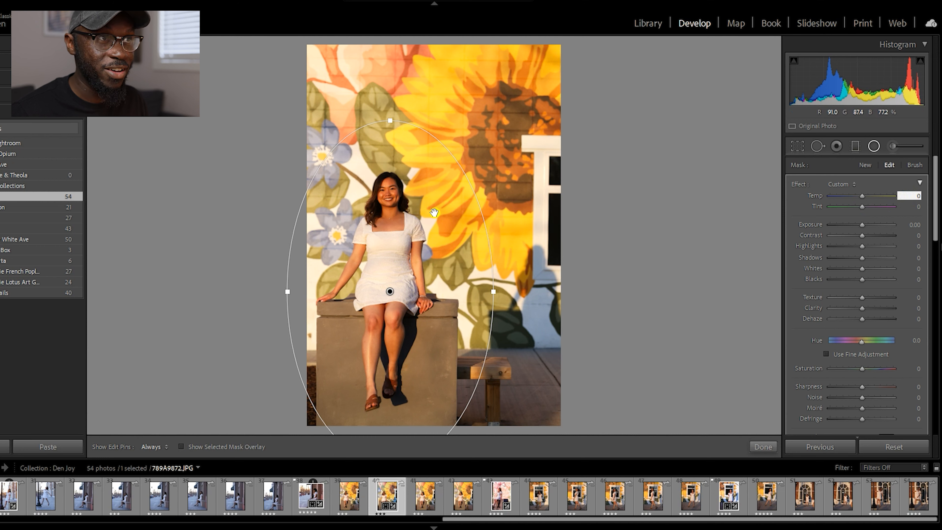
- Invert the radial filter so it affects the woman inside the ellipse, checking its coverage with the mask overlay
scroll(856, 386, down, 3)
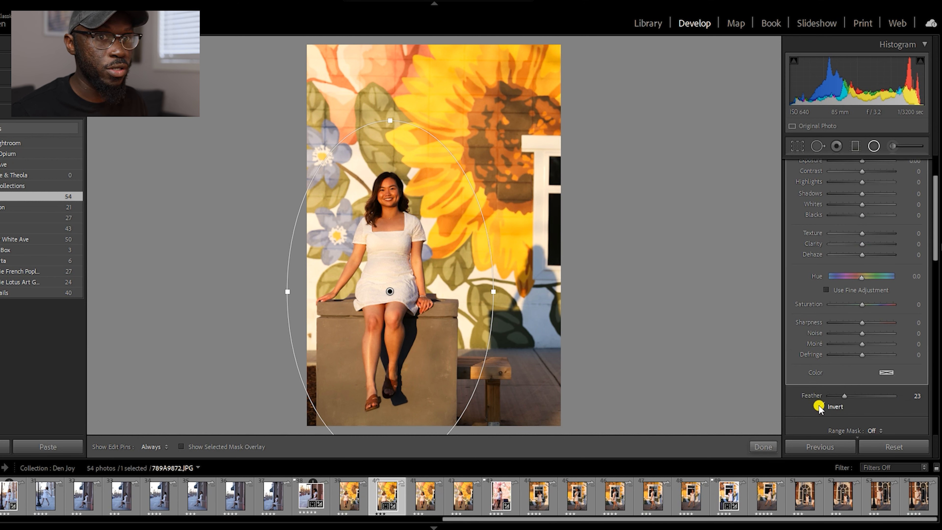
click(819, 405)
click(182, 446)
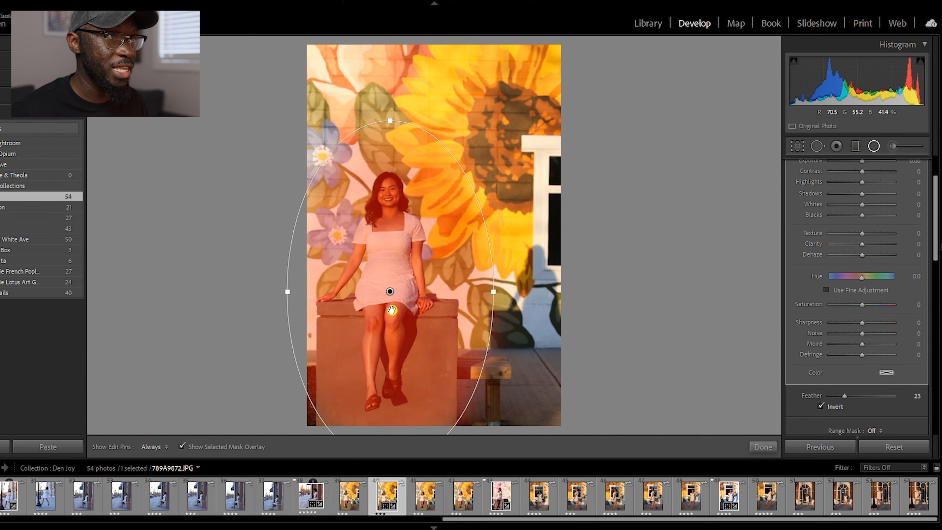
click(180, 447)
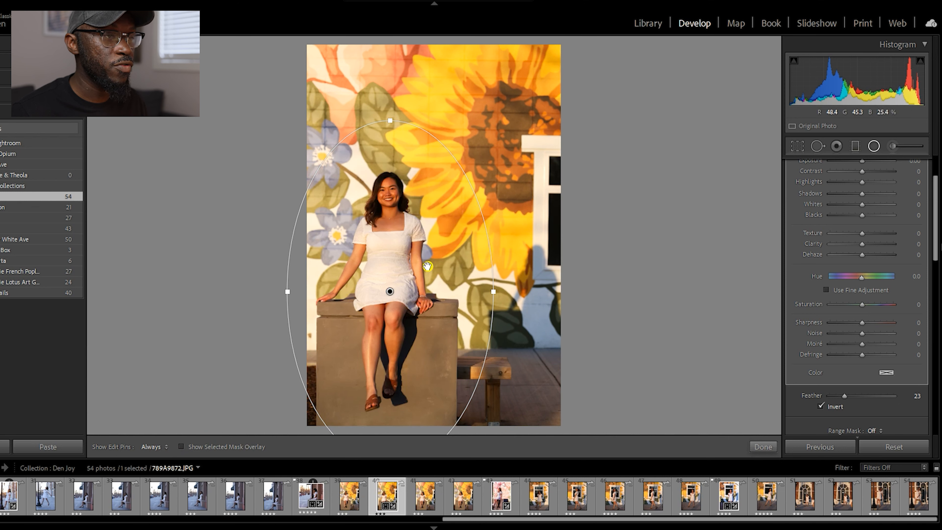
- Cool the woman by setting the inverted radial filter's Temp to -18, and finish the filter edit
scroll(885, 238, up, 3)
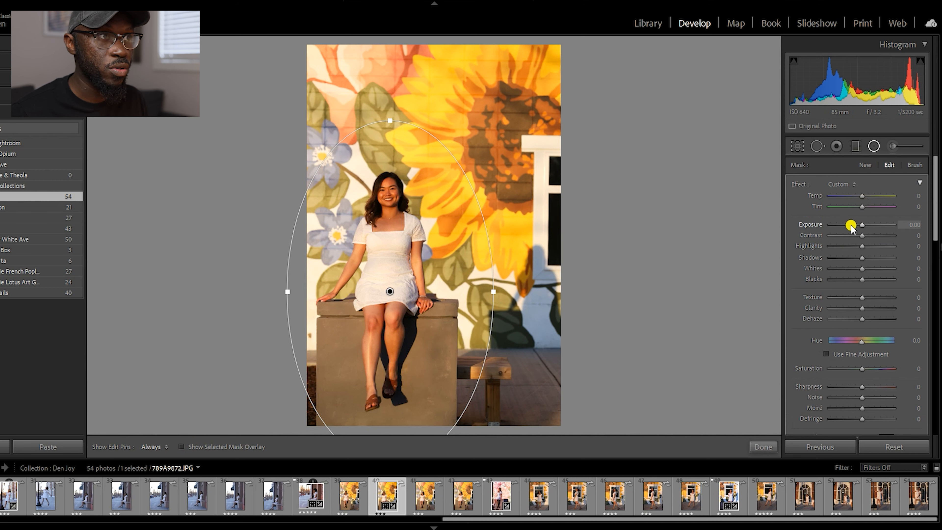
click(857, 196)
drag(858, 197, 854, 198)
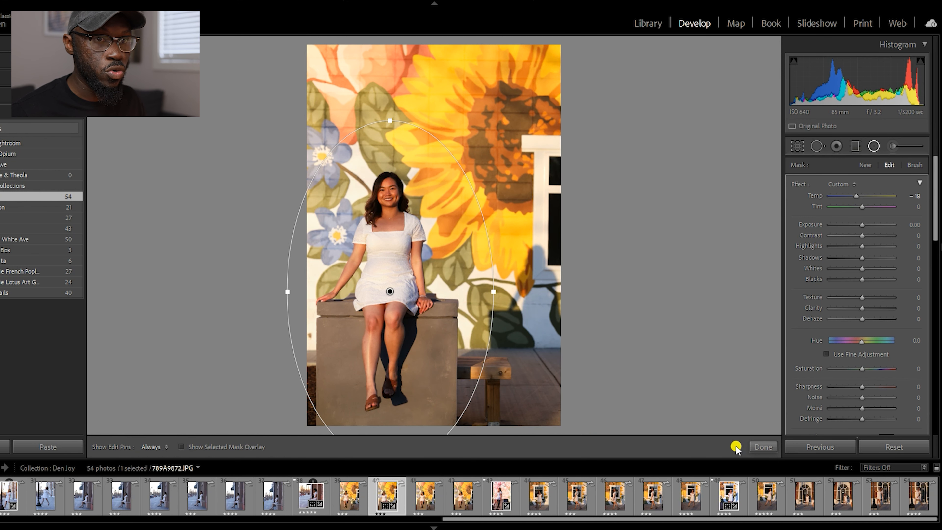
click(762, 446)
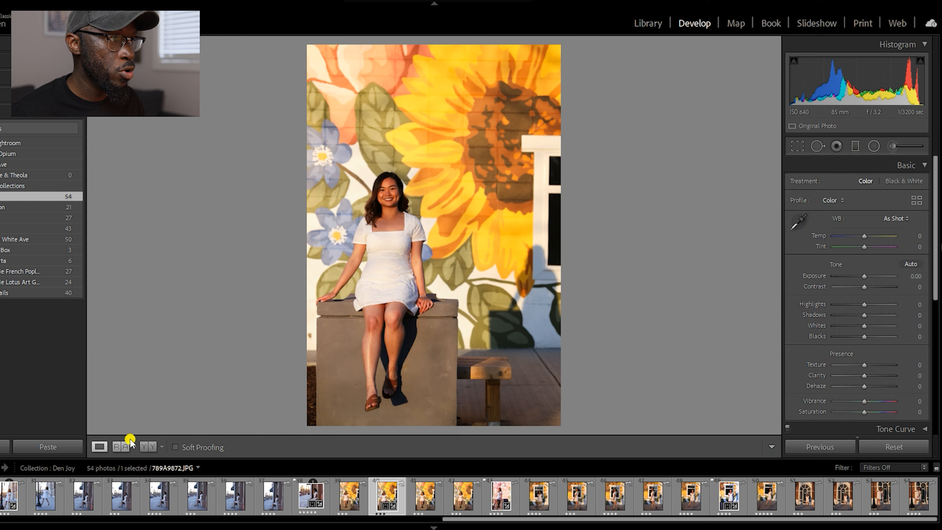
- Compare the photo before and after side by side, examining the woman's face up close
click(149, 446)
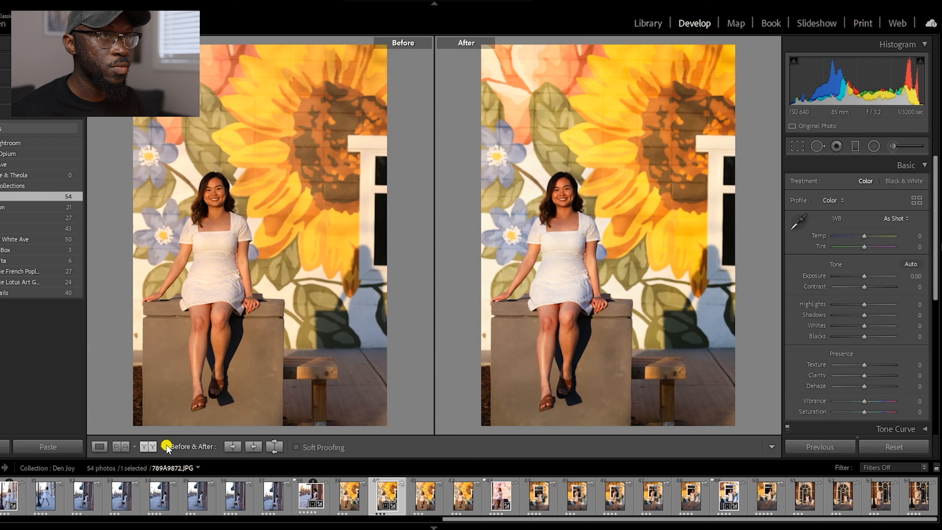
click(222, 198)
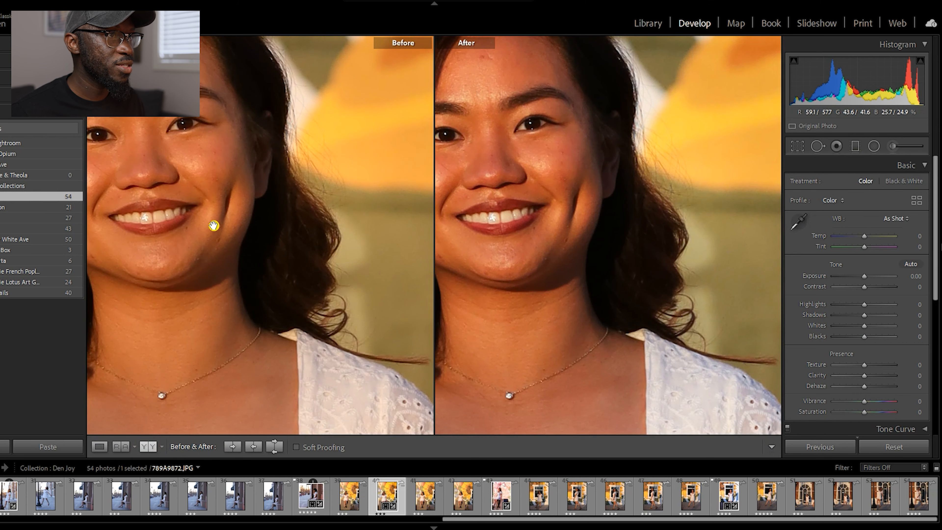
click(191, 225)
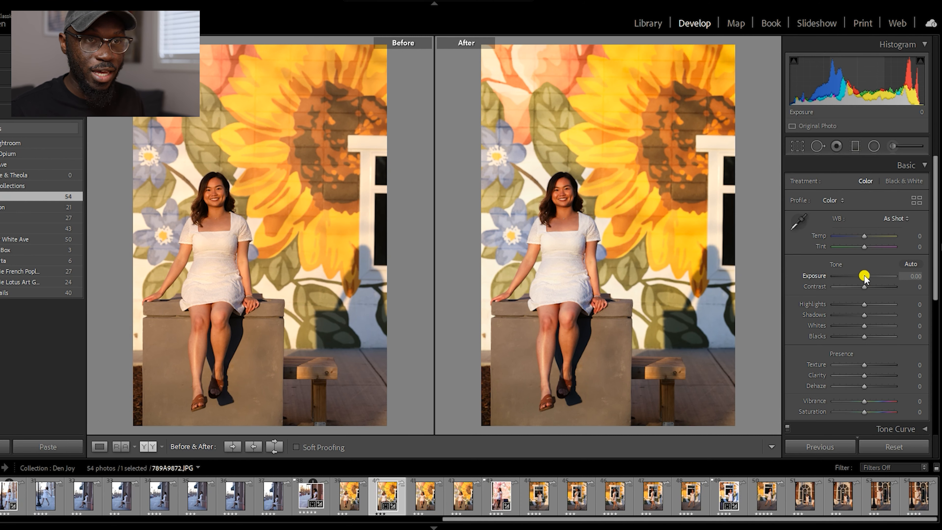
- Preview highlight clipping on the photo while raising Exposure to +5.00, and undo the exposure change
alt+click(864, 276)
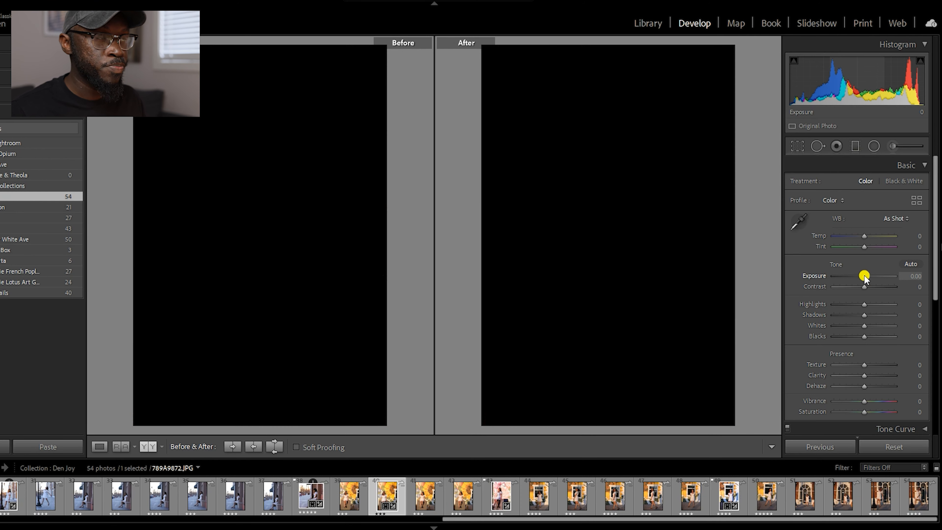
drag(864, 276, 903, 276)
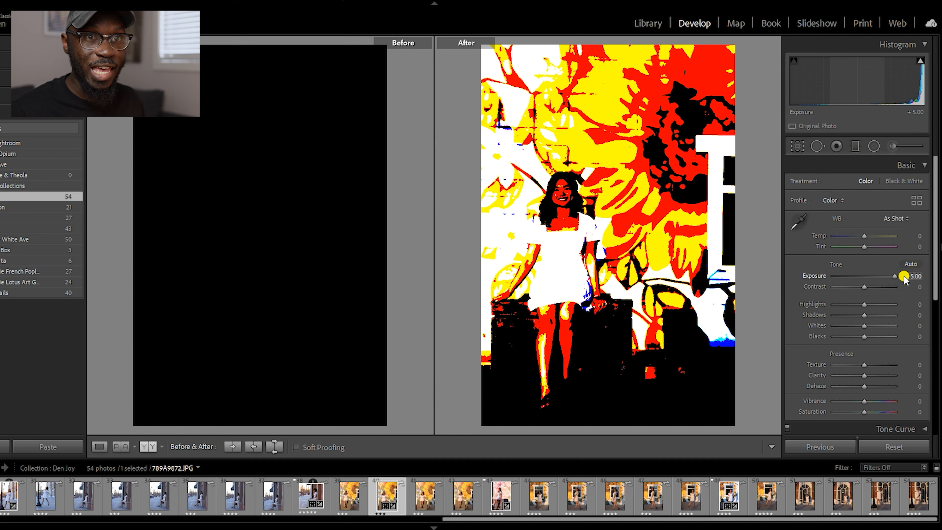
drag(904, 276, 903, 276)
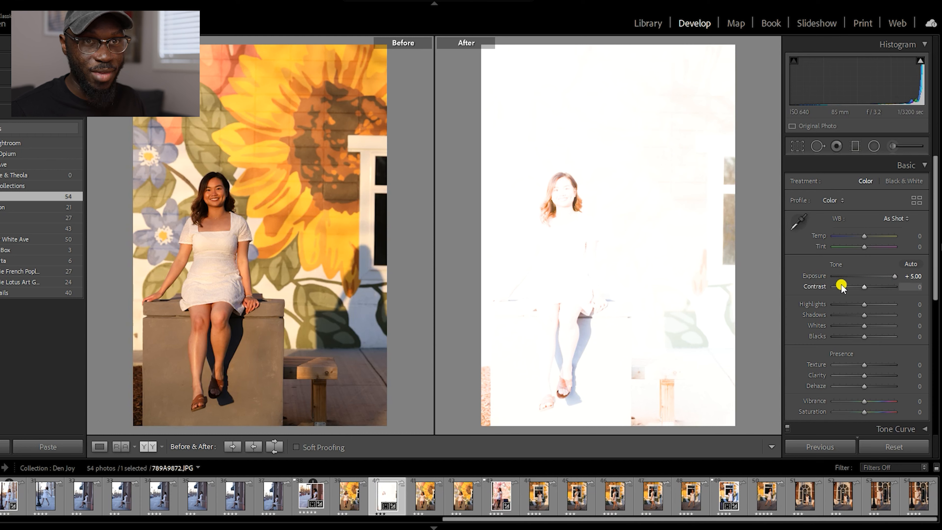
key(ctrl+z)
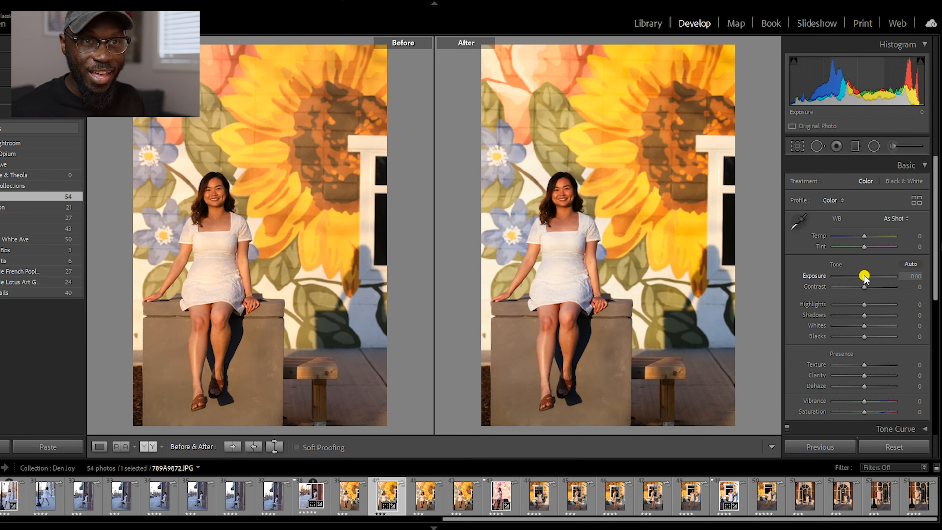
alt+click(864, 276)
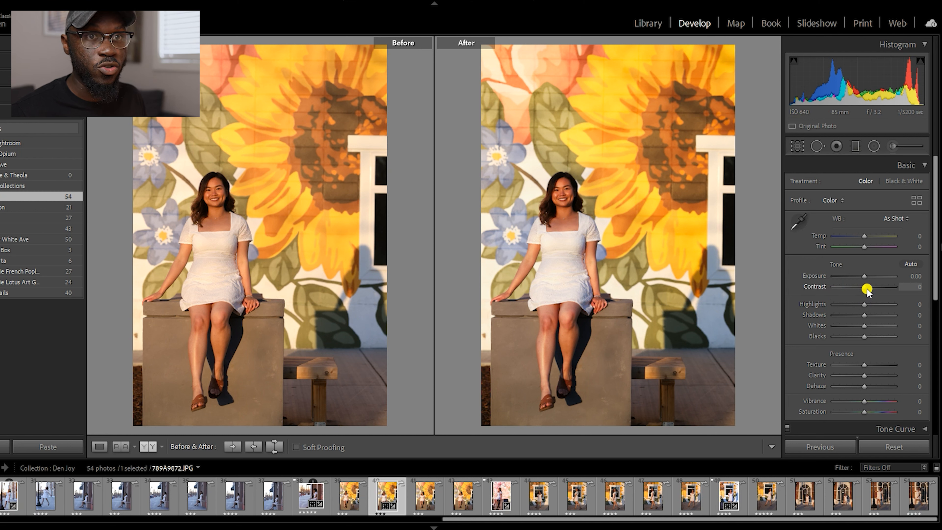
- Try the photo's Contrast at -7 and its Shadows at +9, undoing each change
mouse_move(866, 288)
mouse_down()
mouse_move(875, 287)
mouse_move(863, 290)
mouse_up()
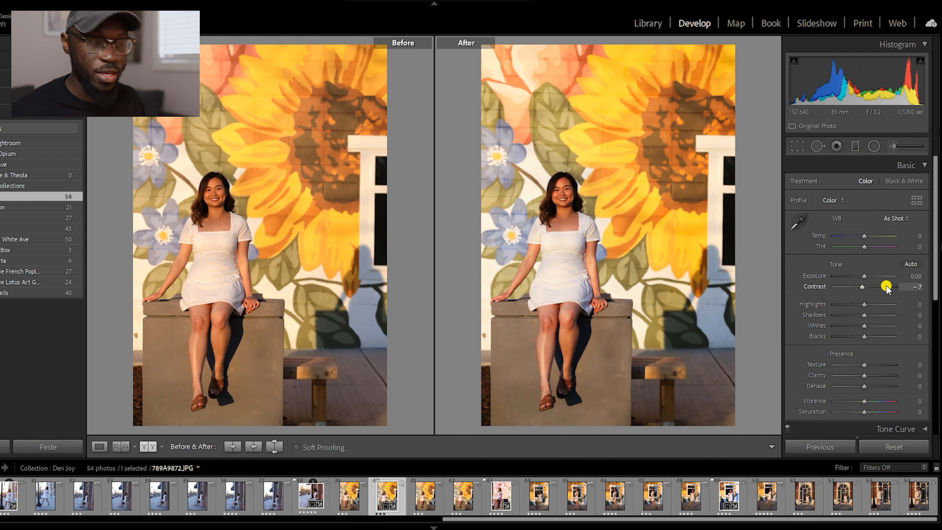
key(ctrl+z)
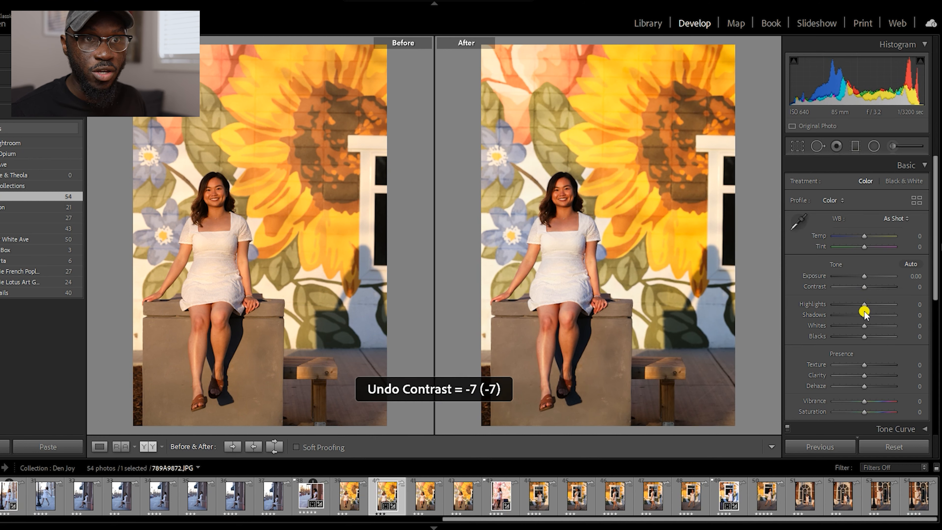
mouse_move(864, 315)
mouse_down()
mouse_move(852, 315)
mouse_move(873, 319)
mouse_up()
drag(869, 322, 868, 325)
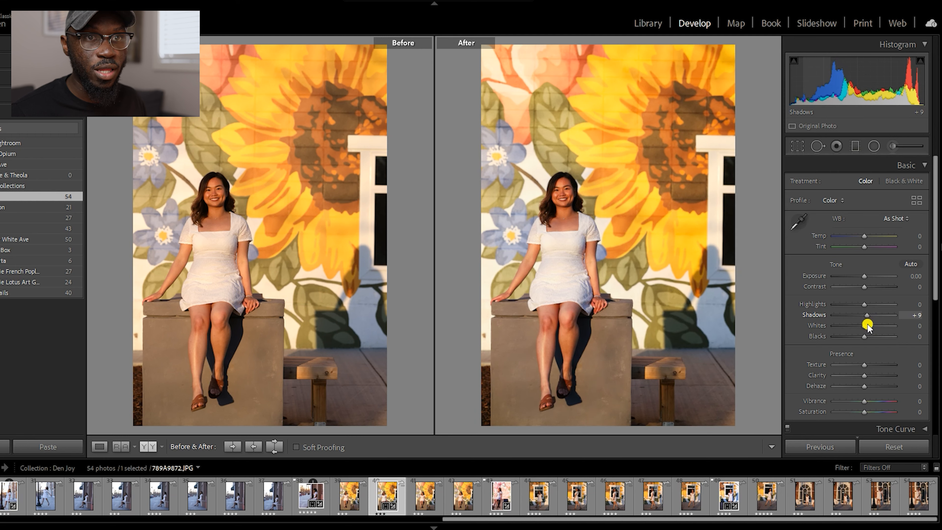
key(ctrl+z)
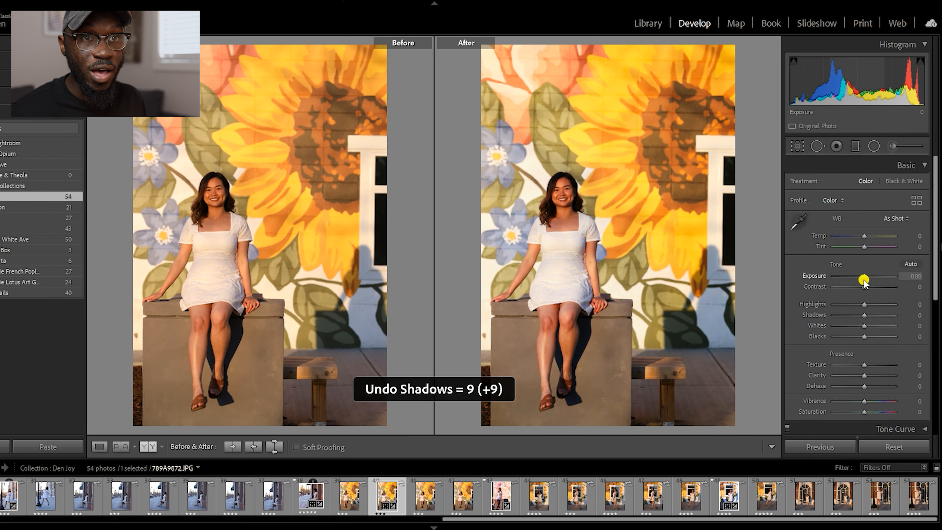
- Try an Exposure of +0.79, undo it, and set the photo's Shadows to +7
drag(863, 277, 869, 278)
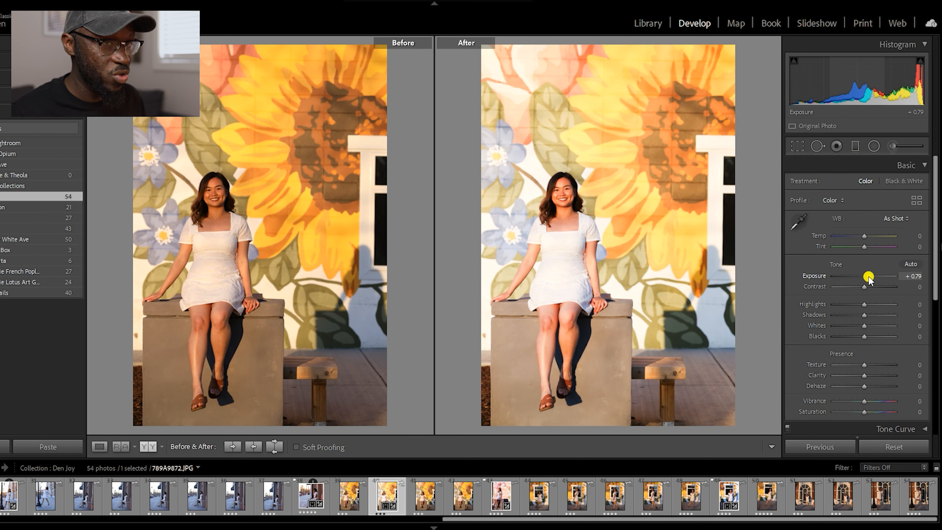
key(ctrl+z)
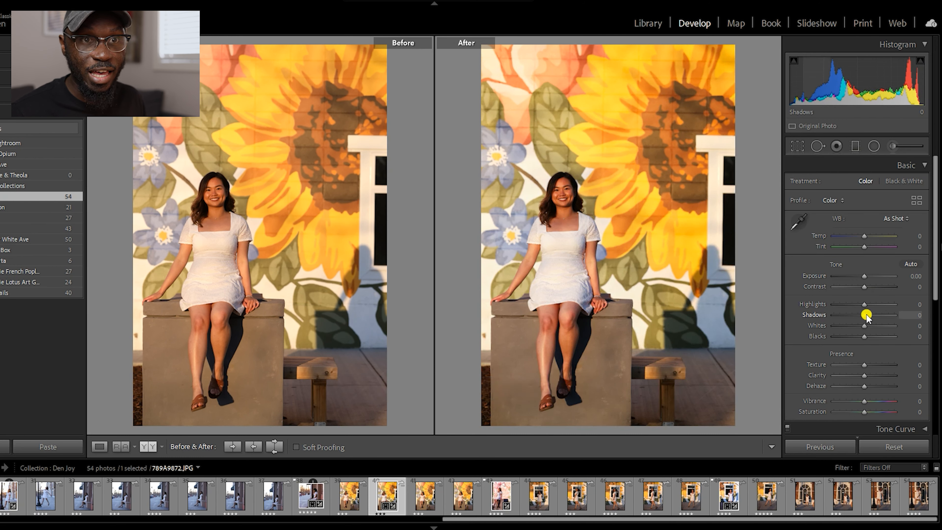
drag(864, 316, 866, 315)
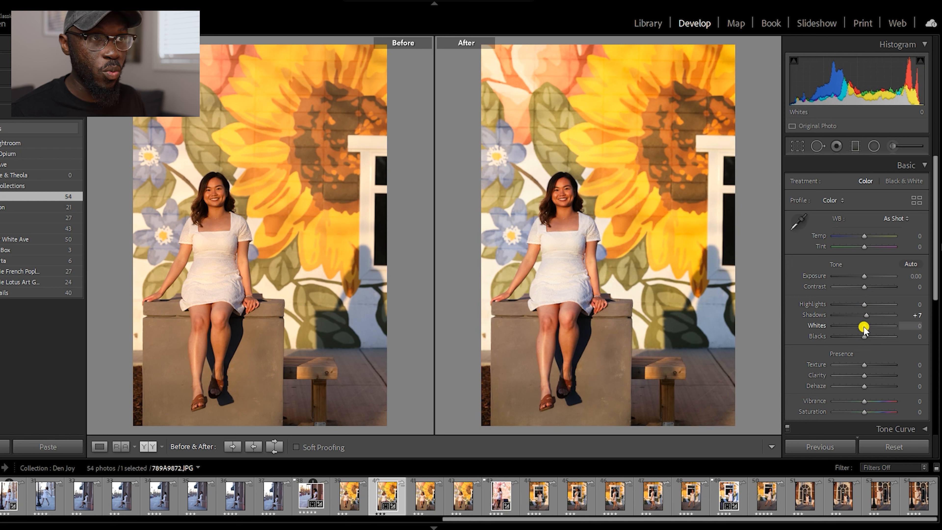
- Set the photo's Whites to +4
mouse_move(862, 327)
mouse_down()
mouse_move(840, 333)
mouse_move(866, 337)
mouse_up()
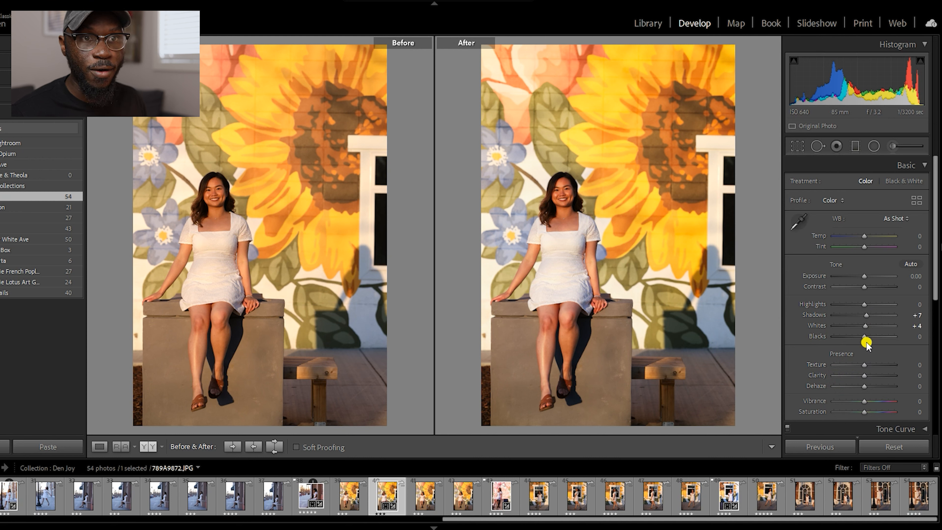
- Try the photo's Texture at +100 and -2, reset it to 0, and close the radial filter editing
drag(864, 365, 925, 368)
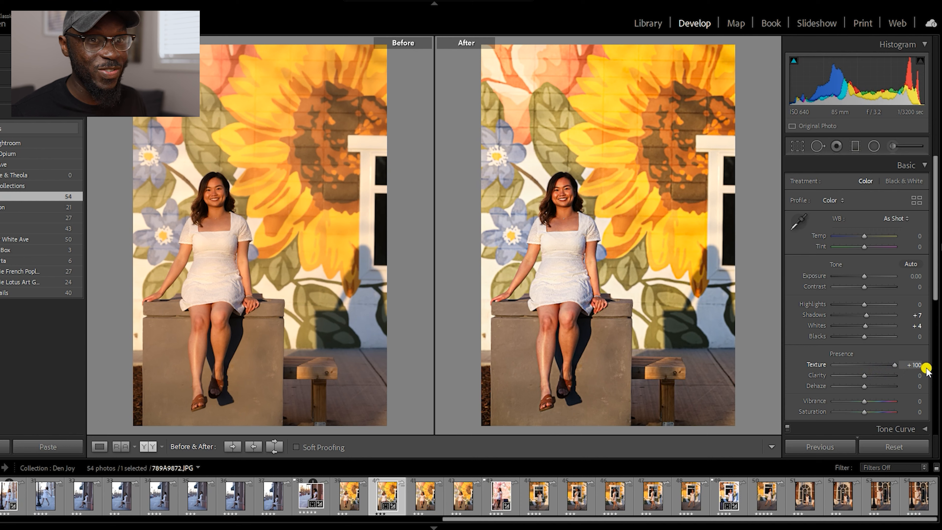
drag(923, 369, 863, 375)
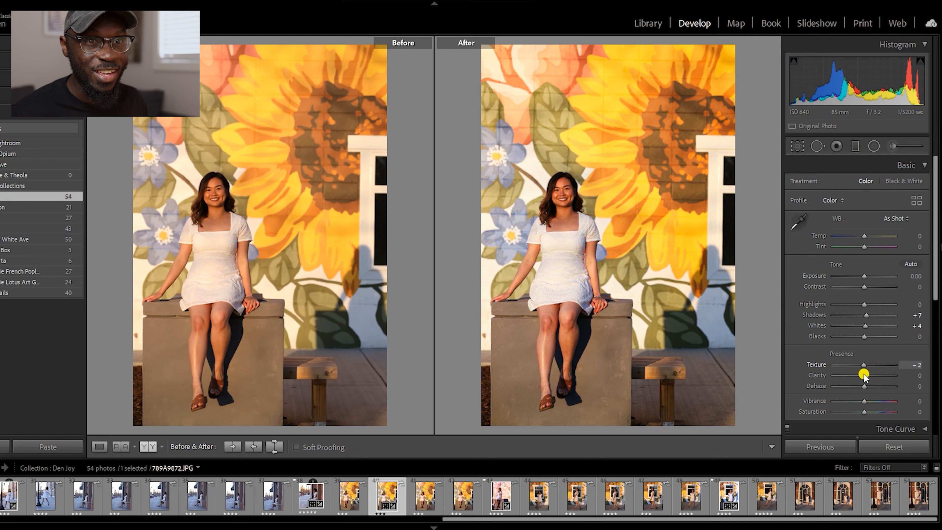
click(917, 364)
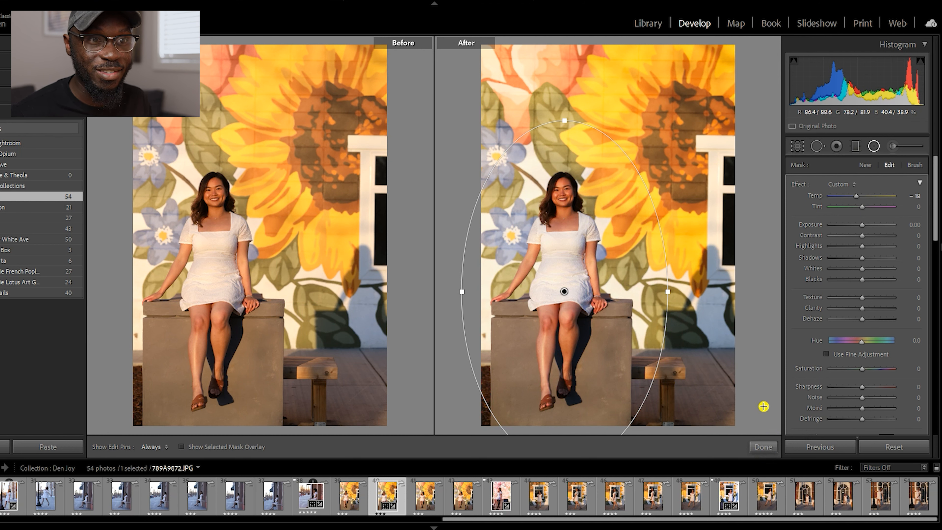
click(763, 447)
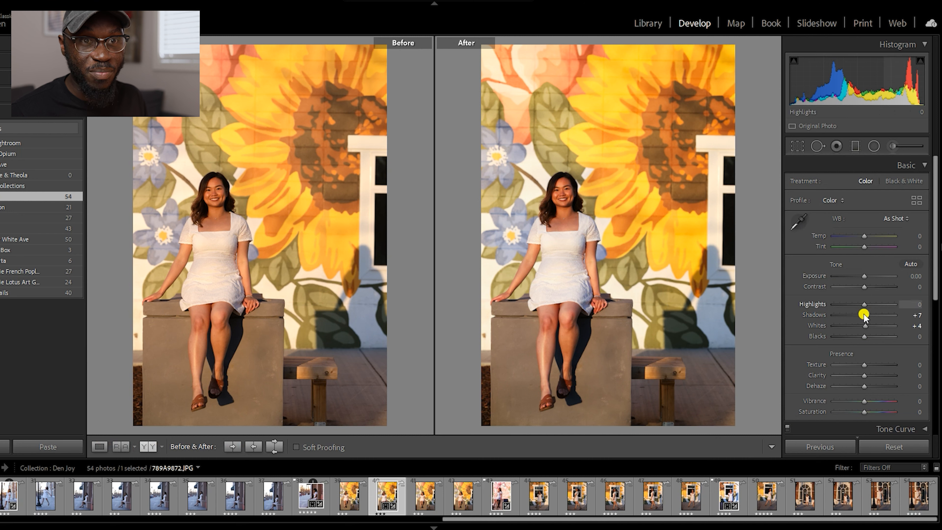
- Set the photo's Clarity to +12 after trying lower and higher amounts
scroll(859, 327, down, 1)
scroll(860, 327, up, 1)
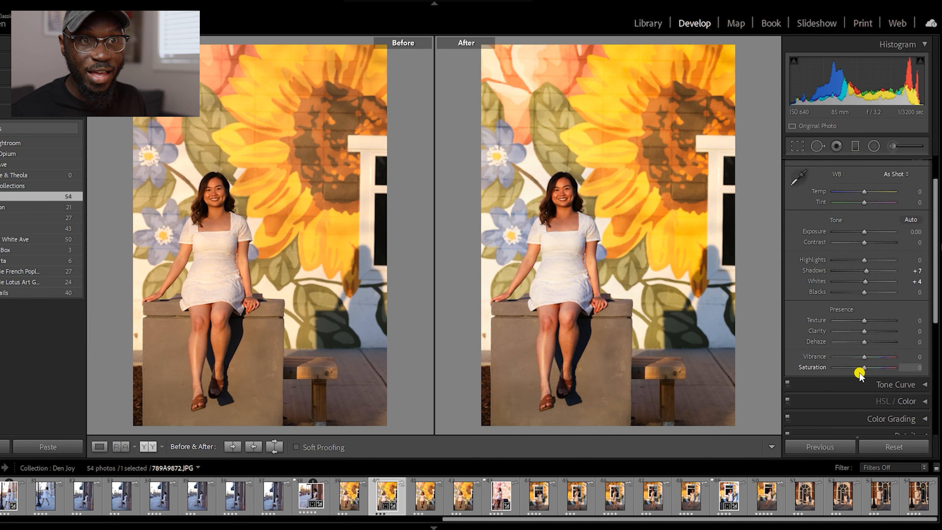
mouse_move(864, 331)
mouse_down()
mouse_move(871, 332)
mouse_move(863, 336)
mouse_up()
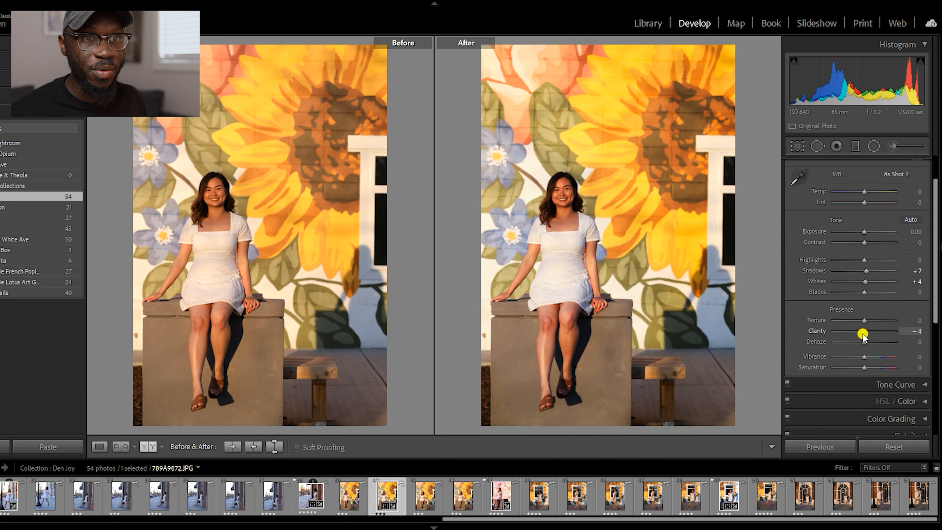
drag(865, 334, 869, 333)
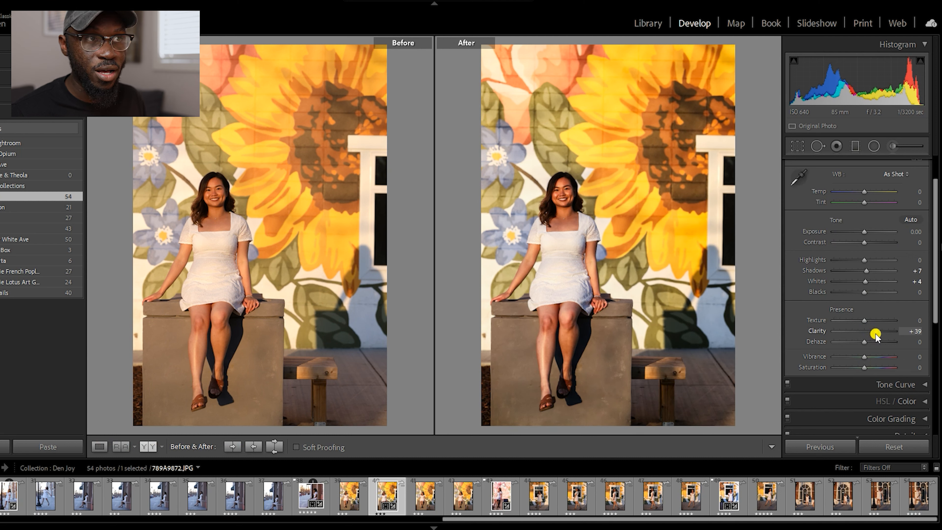
drag(872, 337, 864, 333)
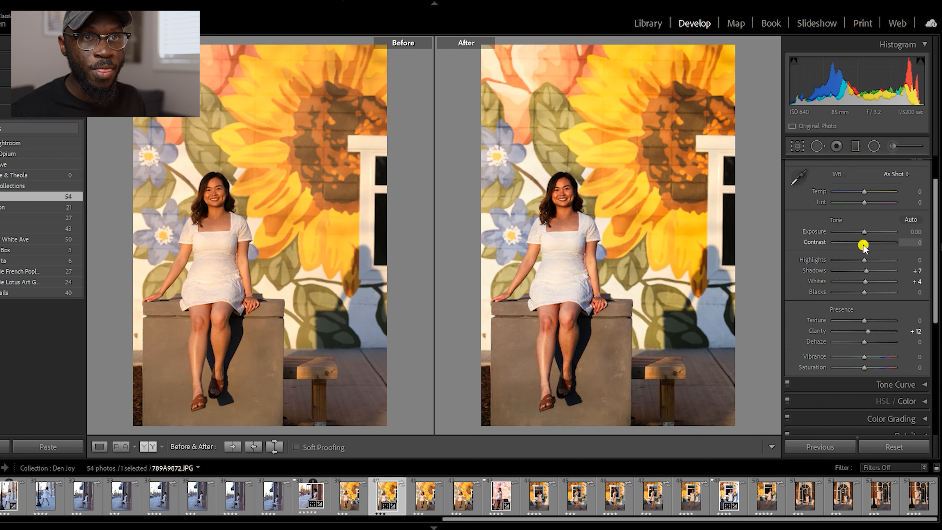
- Raise the photo's Contrast to +12 and lower its Saturation to -5
drag(864, 245, 870, 245)
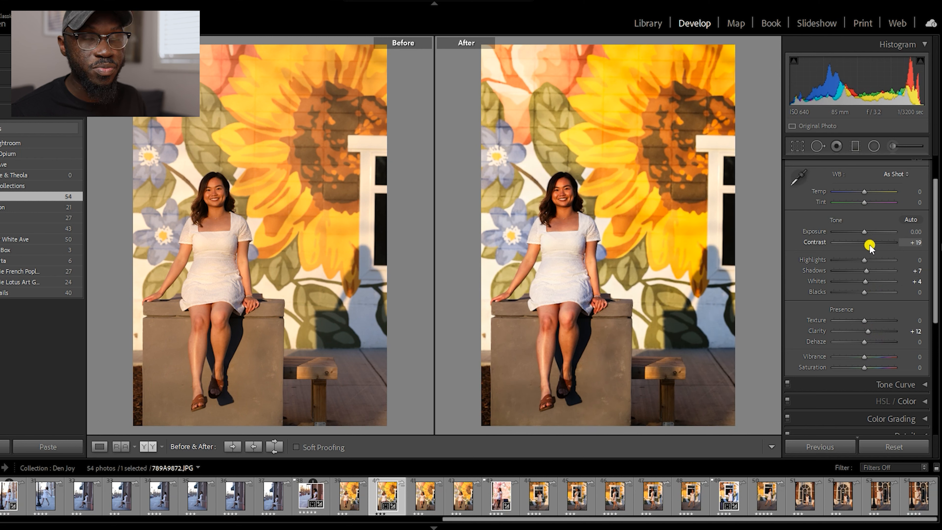
drag(870, 246, 867, 245)
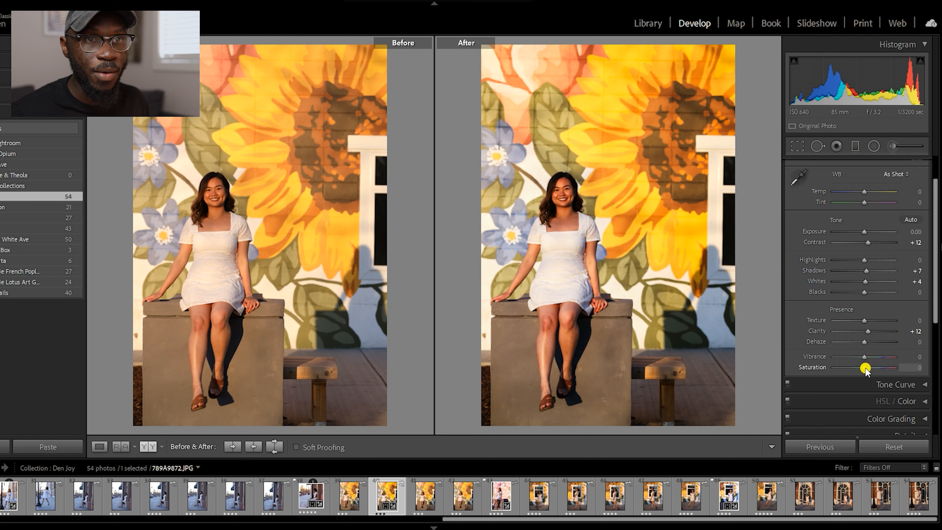
drag(865, 368, 864, 368)
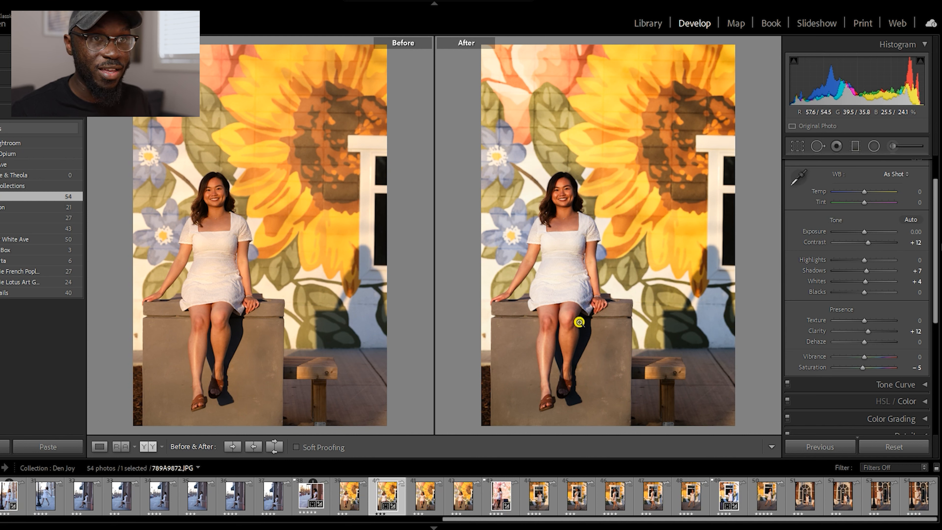
- Remove chromatic aberration and enable lens profile corrections using the Canon EF 85mm f/1.8 USM profile
scroll(837, 358, down, 2)
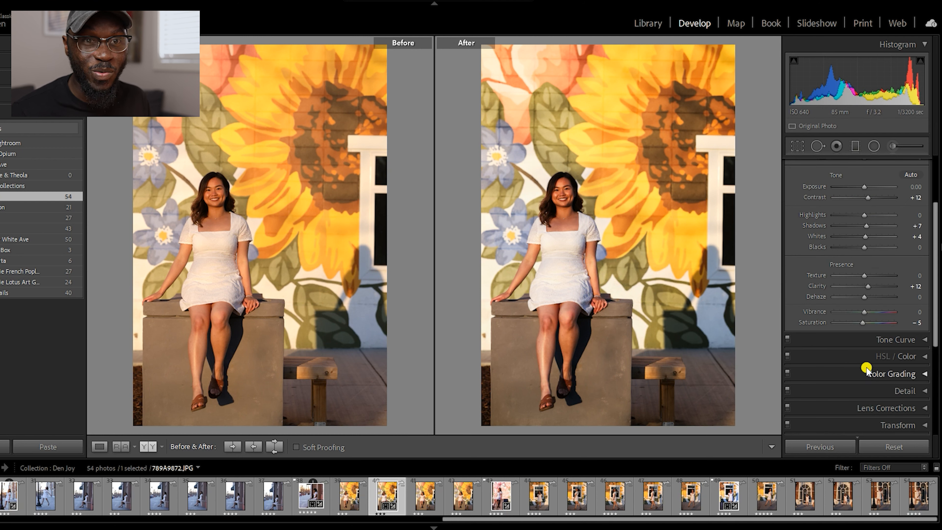
scroll(864, 365, down, 2)
click(889, 364)
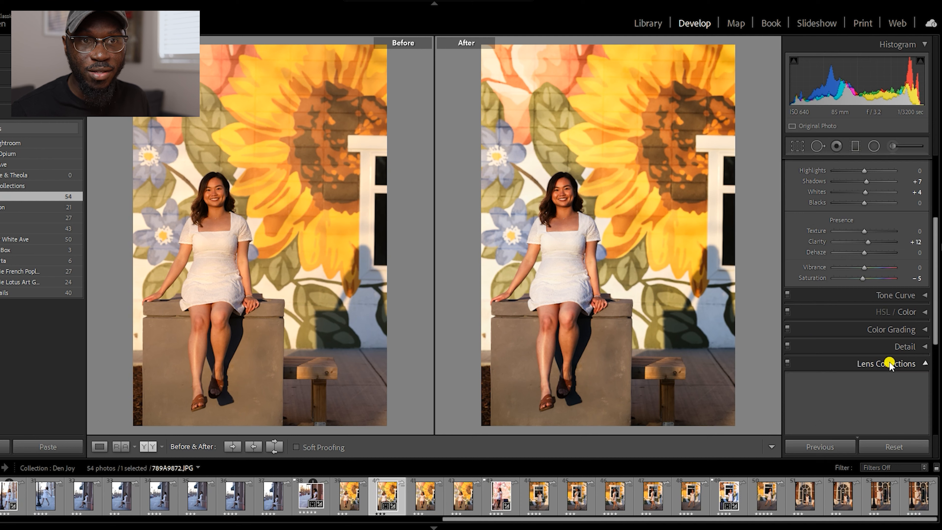
click(792, 270)
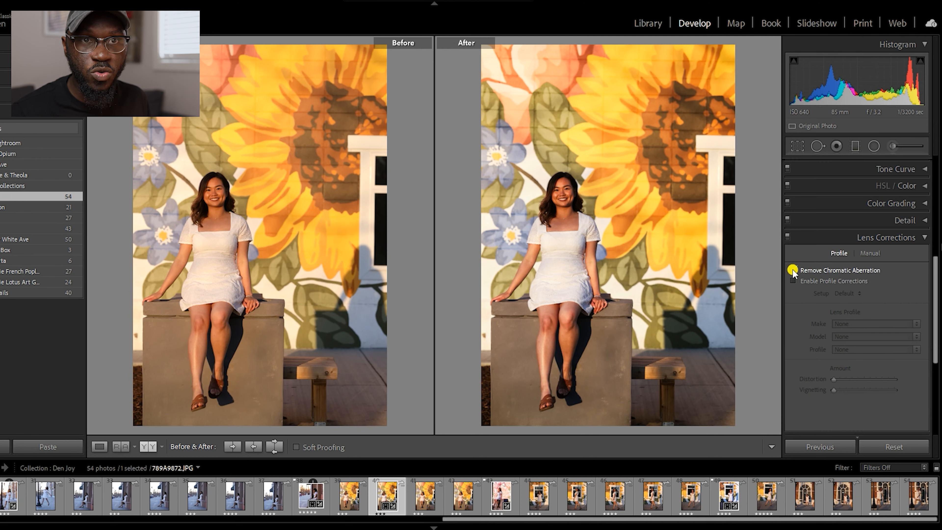
click(793, 281)
click(858, 323)
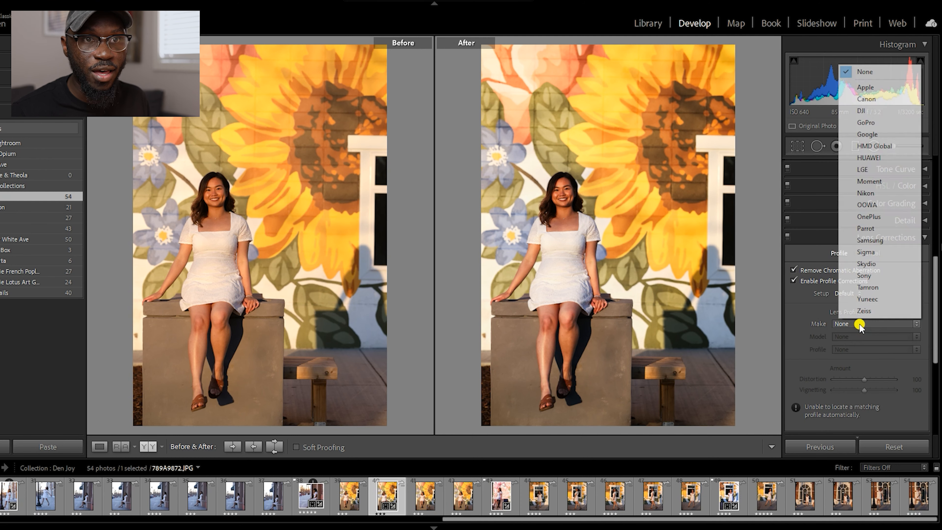
click(877, 99)
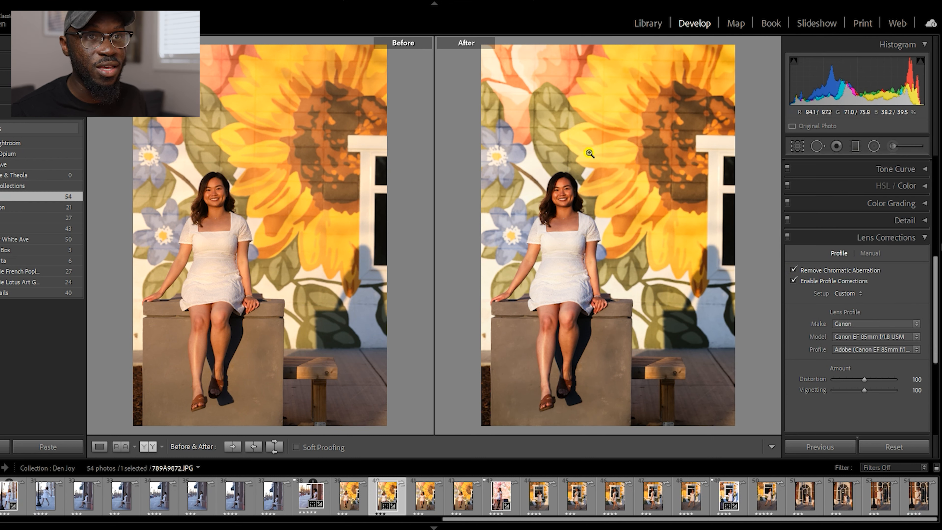
click(915, 238)
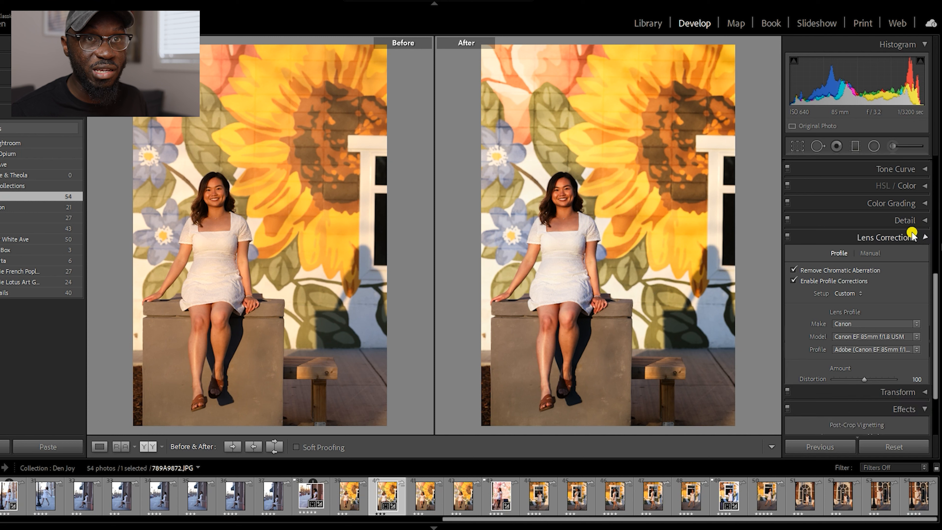
click(911, 206)
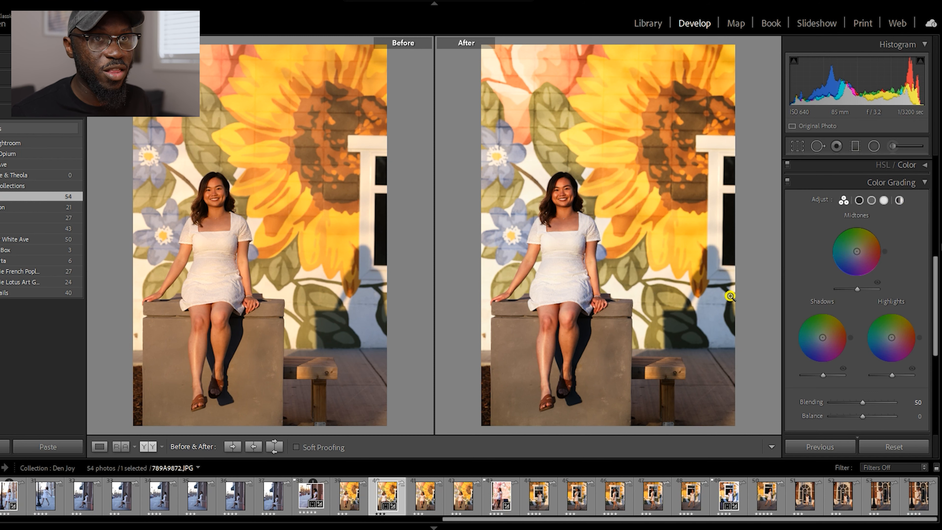
click(910, 182)
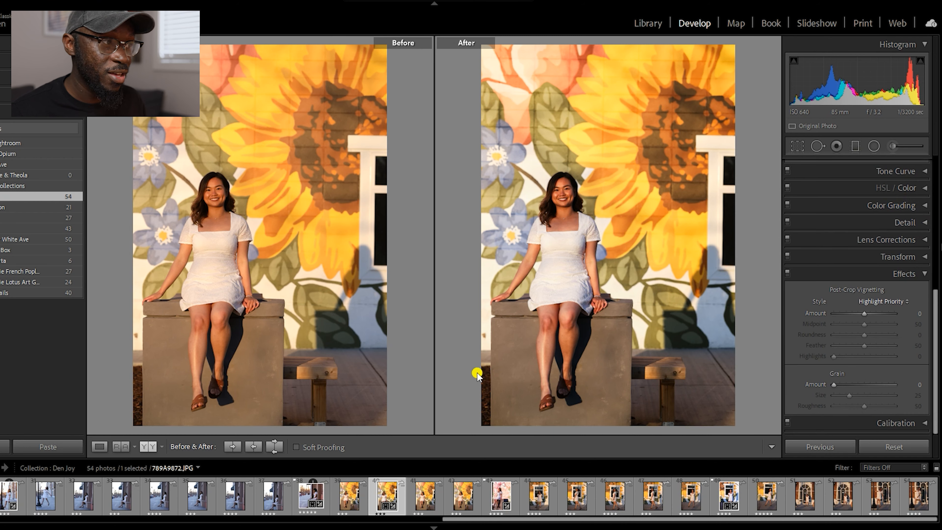
- Cycle through the split and top/bottom before-and-after layouts, returning to the full side-by-side comparison
click(148, 446)
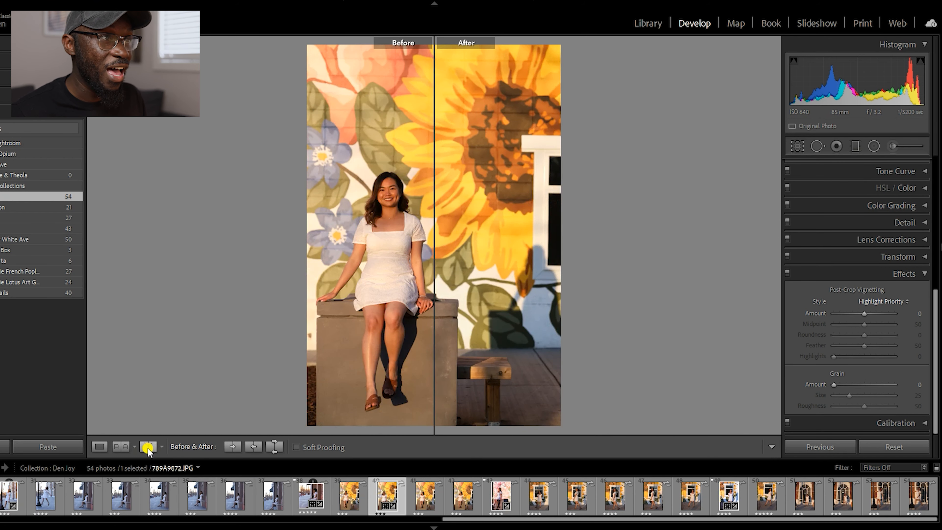
click(147, 447)
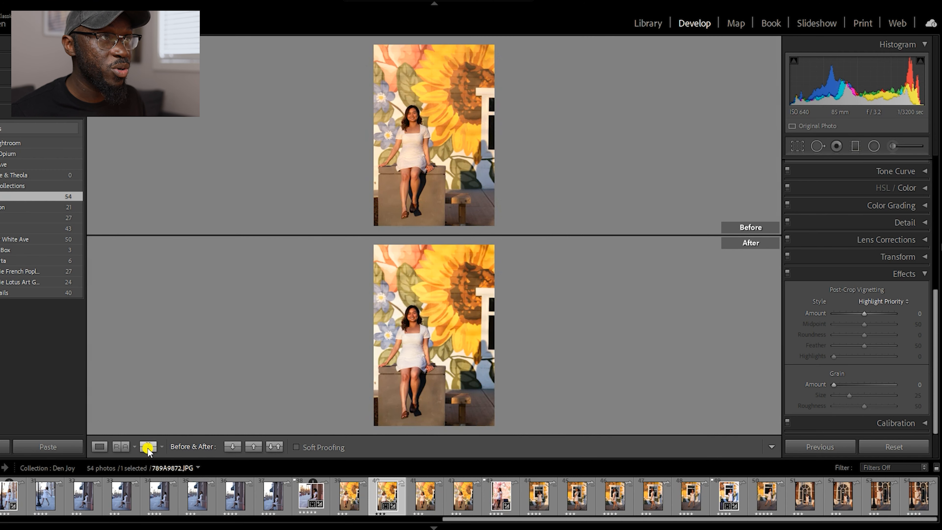
click(147, 447)
click(147, 447)
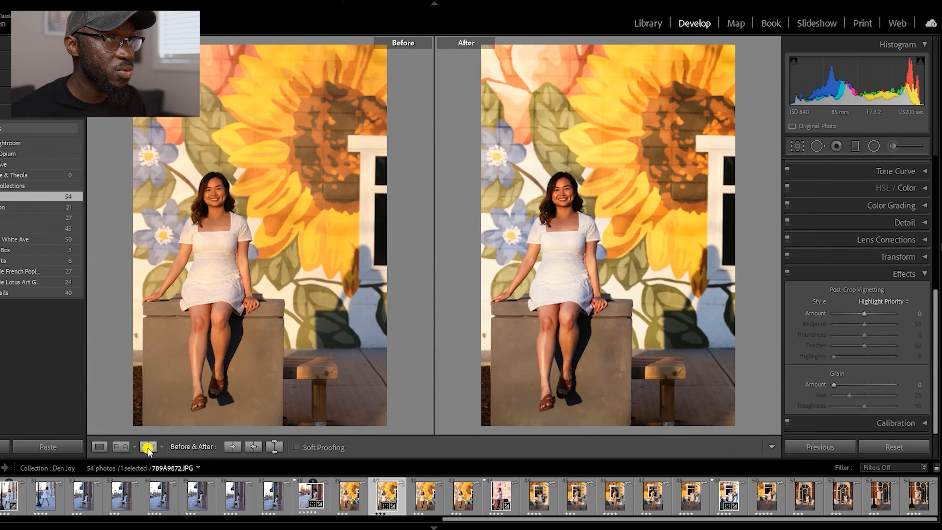